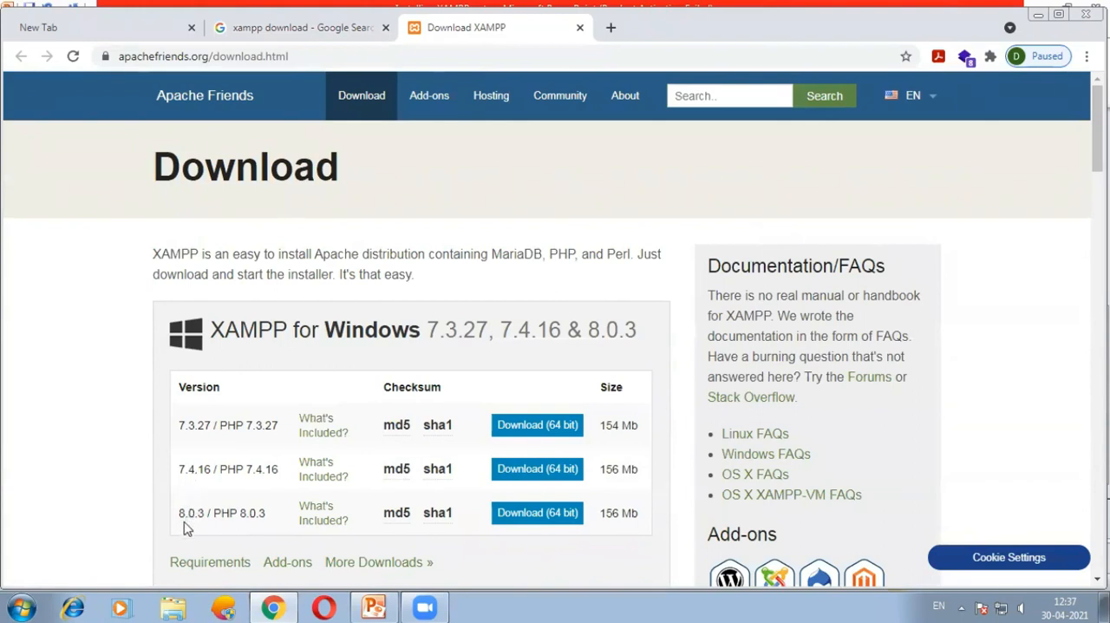
Download the 64-bit Windows installer for XAMPP 7.3.27 / PHP 7.3.27 and show the downloaded file in its folder.
click(540, 434)
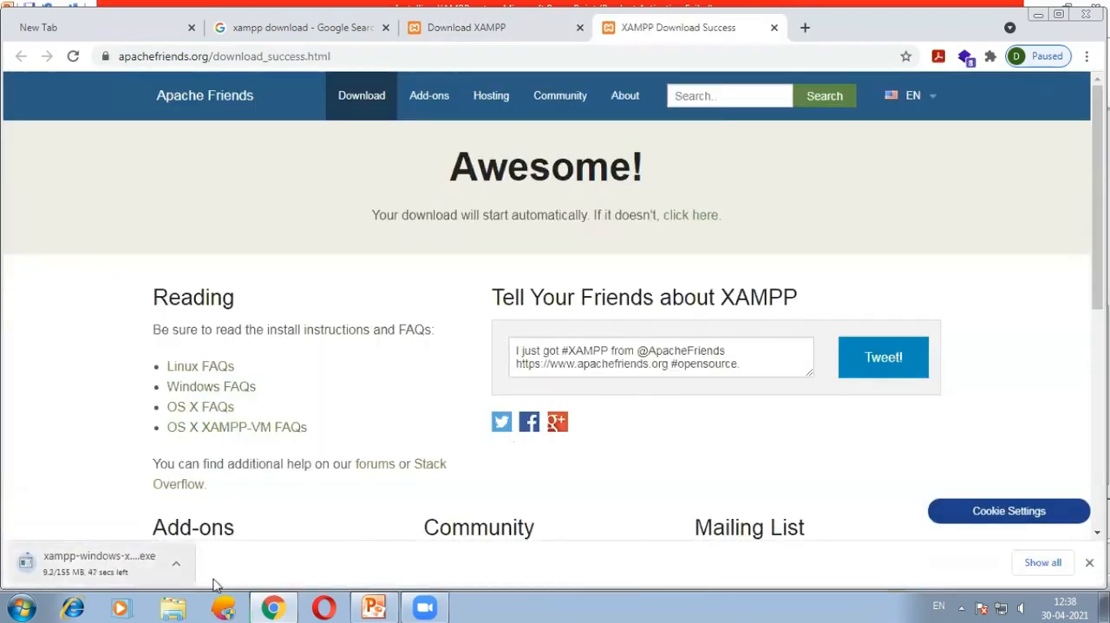
click(1042, 563)
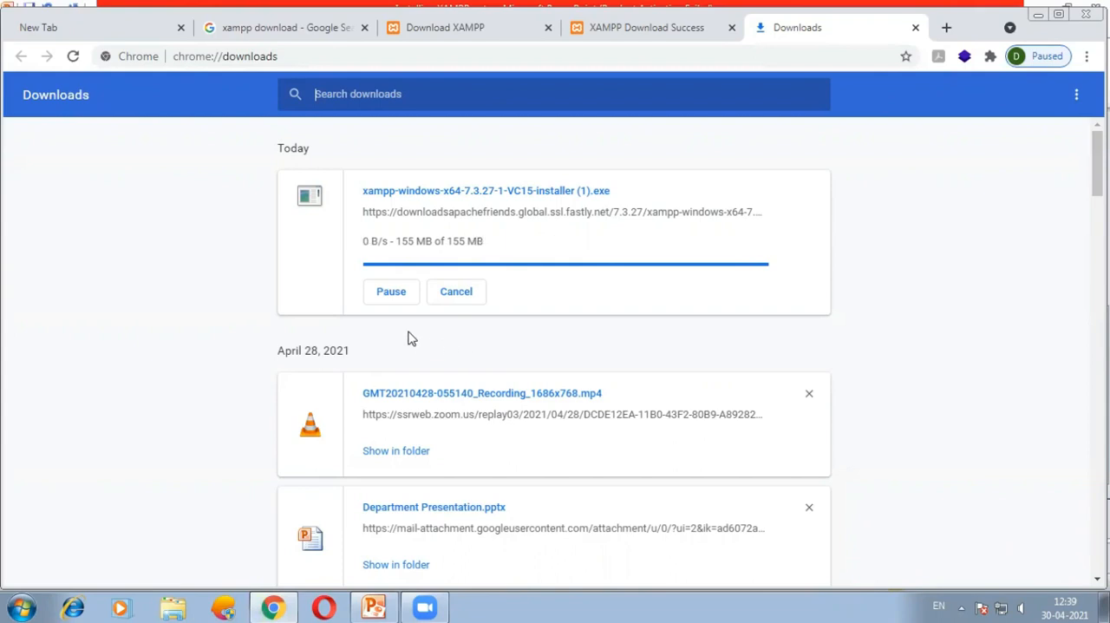
click(401, 251)
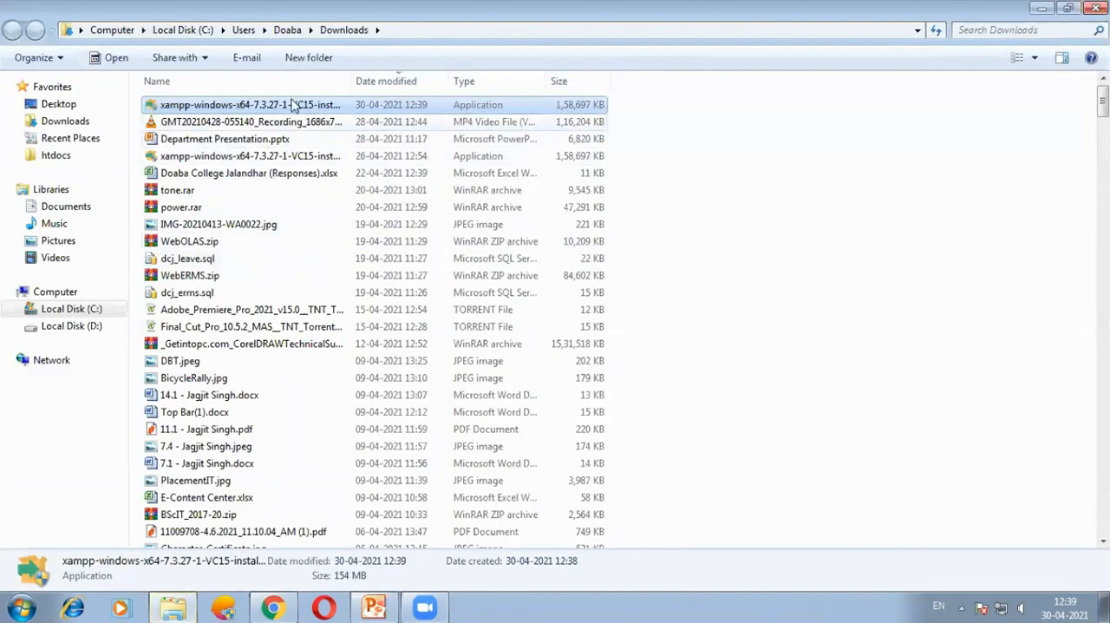
Launch the newly downloaded XAMPP installer, acknowledge the User Account Control warning, and keep all components selected for installation.
right_click(289, 105)
click(319, 131)
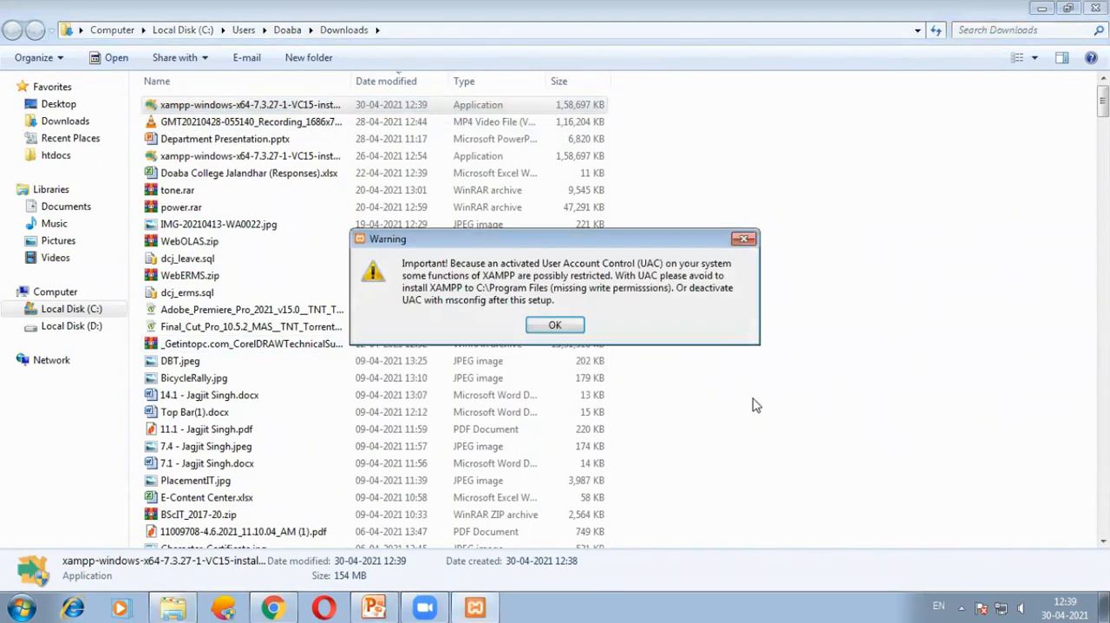
click(555, 326)
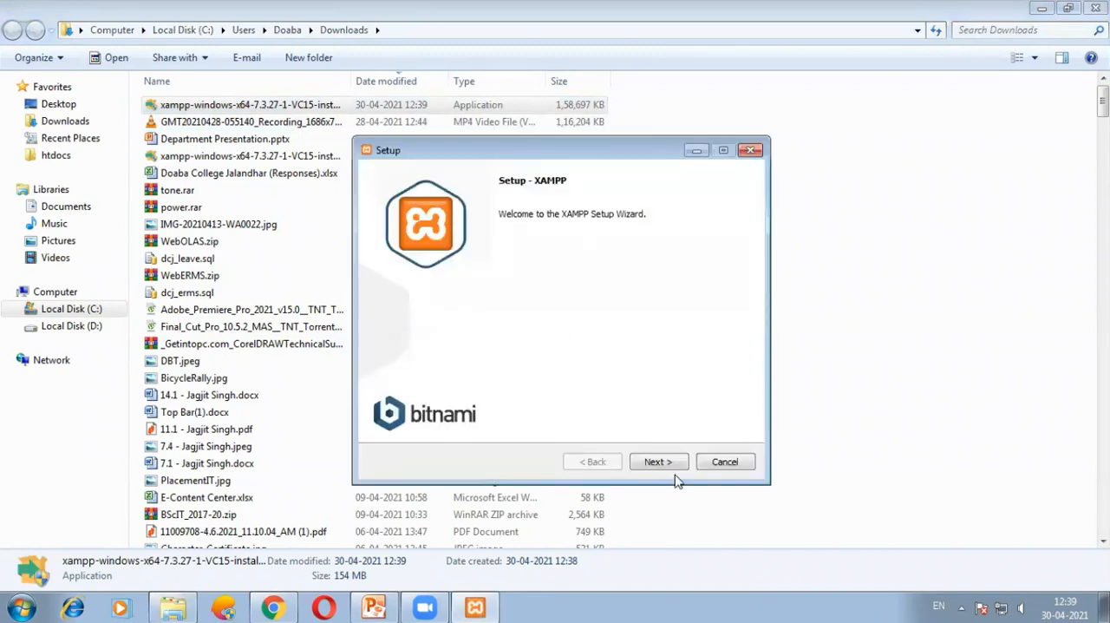
click(655, 462)
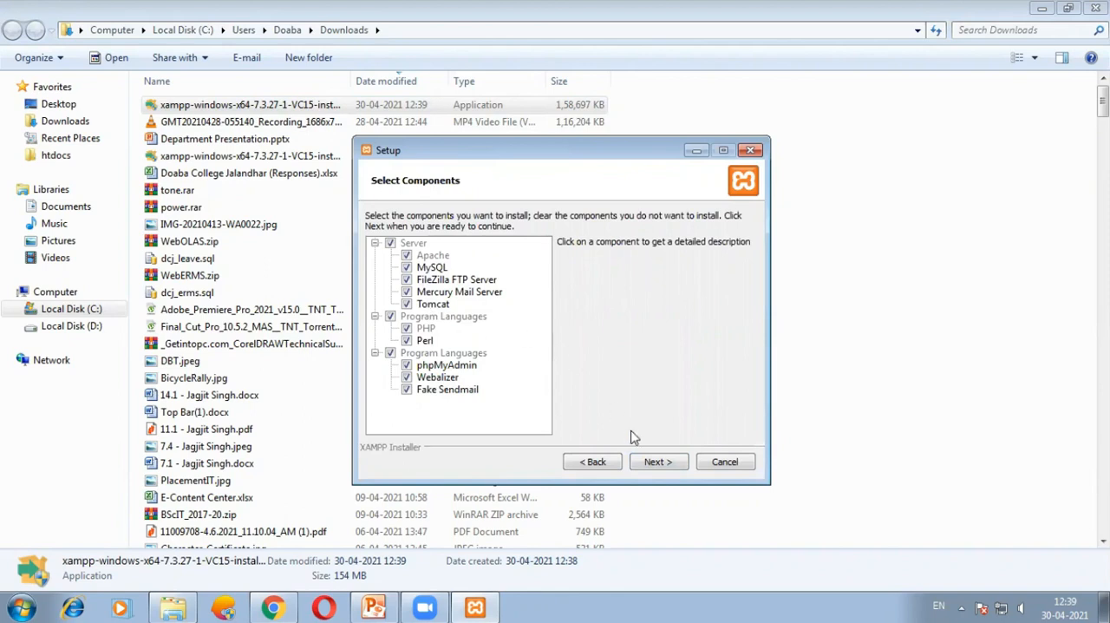
click(652, 463)
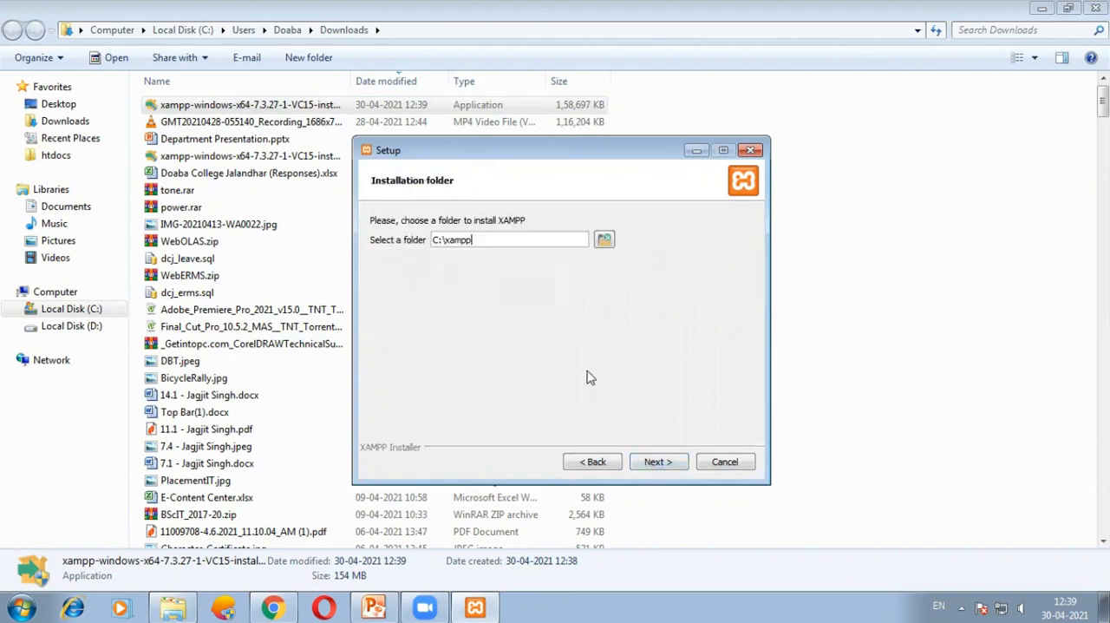
Try to use C:\xampp as the installation folder.
drag(471, 240, 404, 241)
click(493, 243)
drag(434, 242, 440, 242)
drag(474, 240, 460, 240)
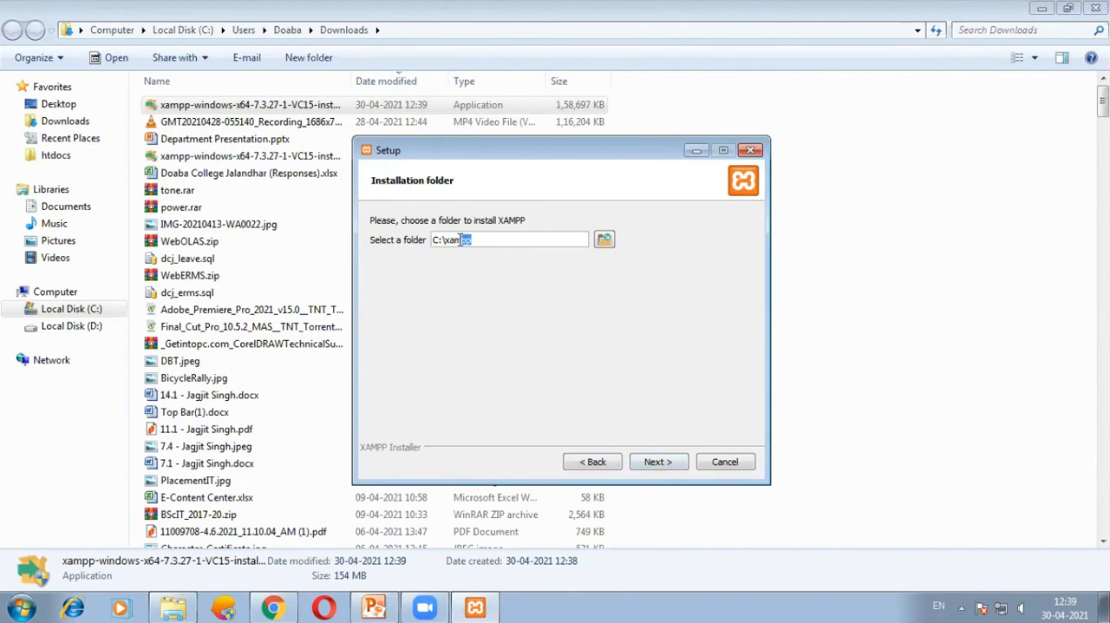
click(652, 465)
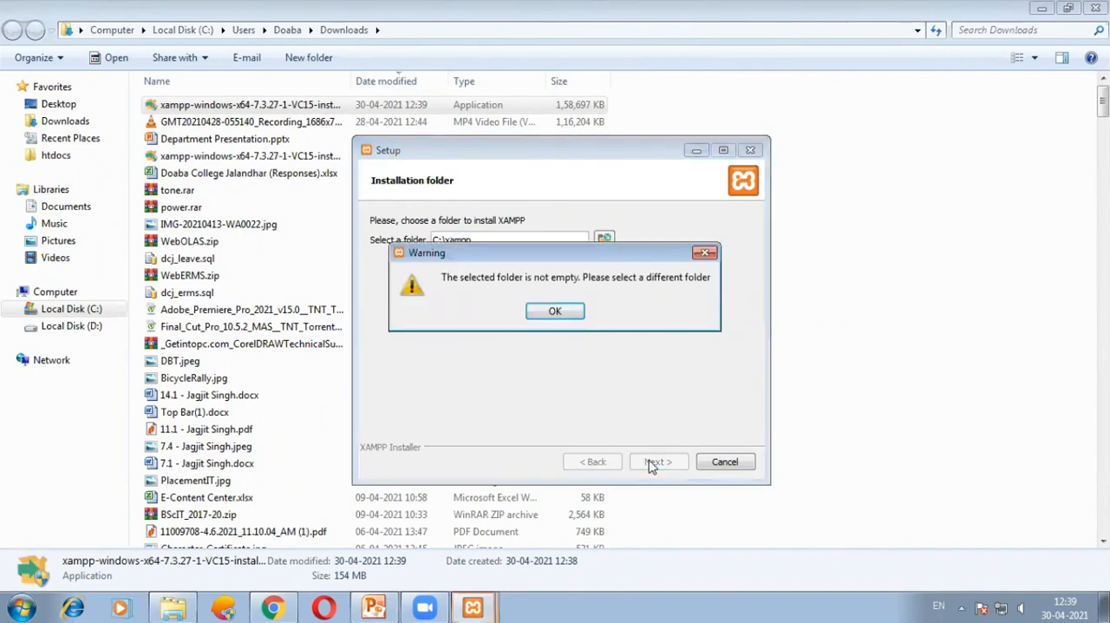
click(555, 314)
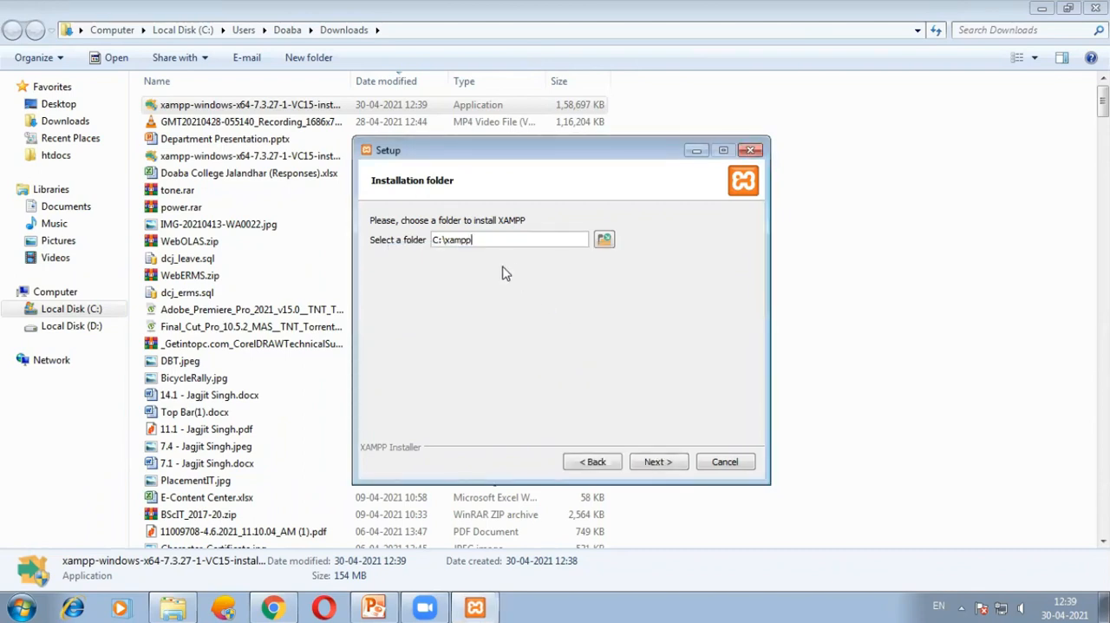
Permanently delete the existing xampp folder from Local Disk (C:).
click(78, 309)
click(171, 477)
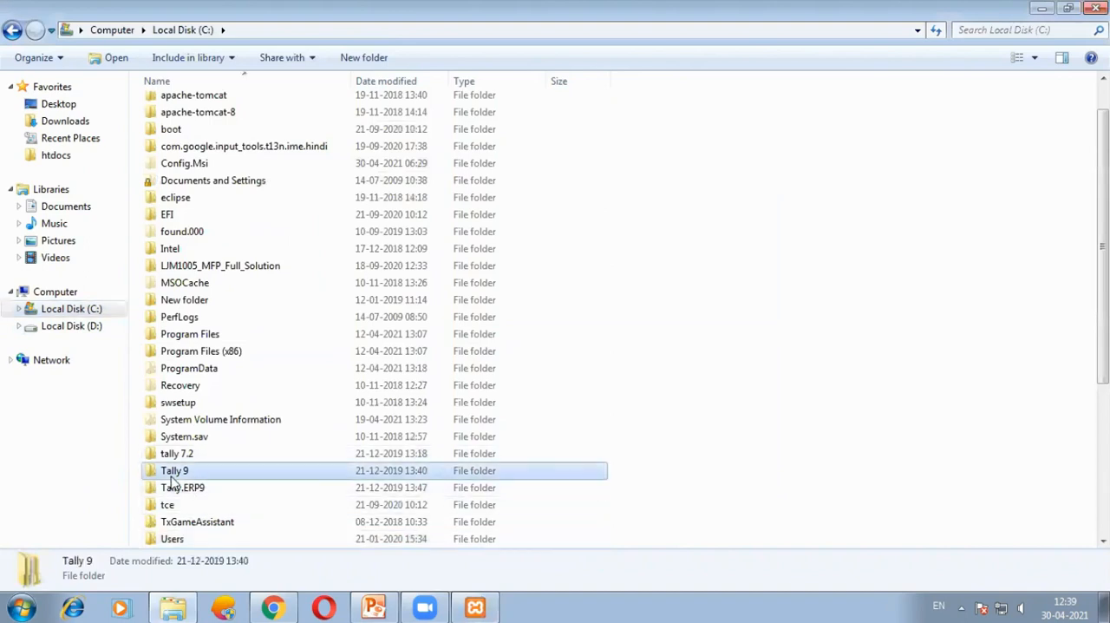
key(x)
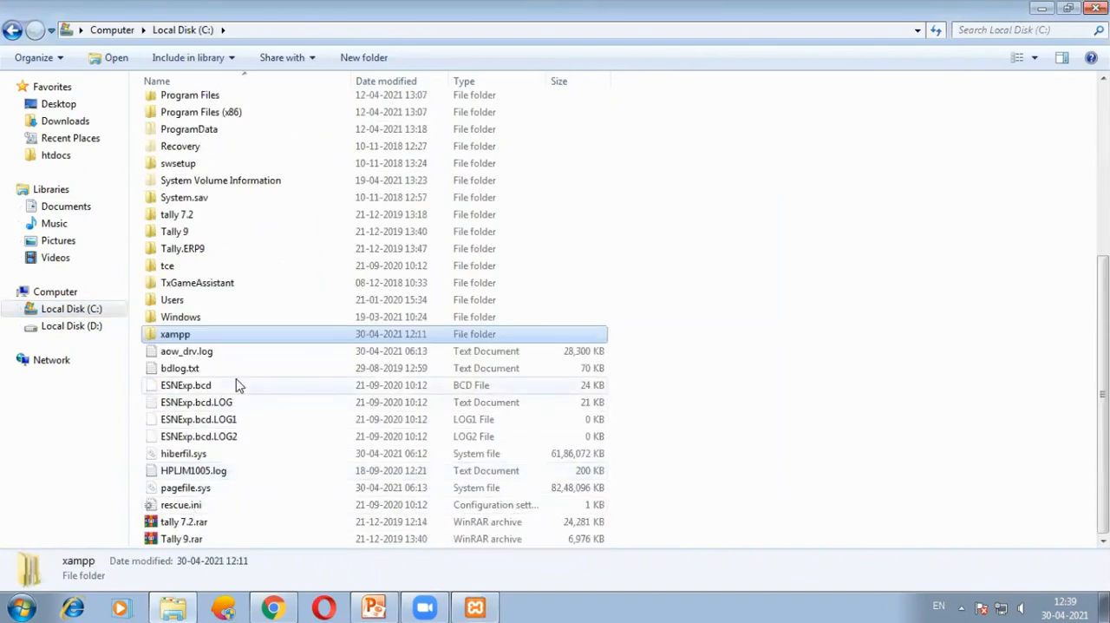
key(shift+Delete)
key(Return)
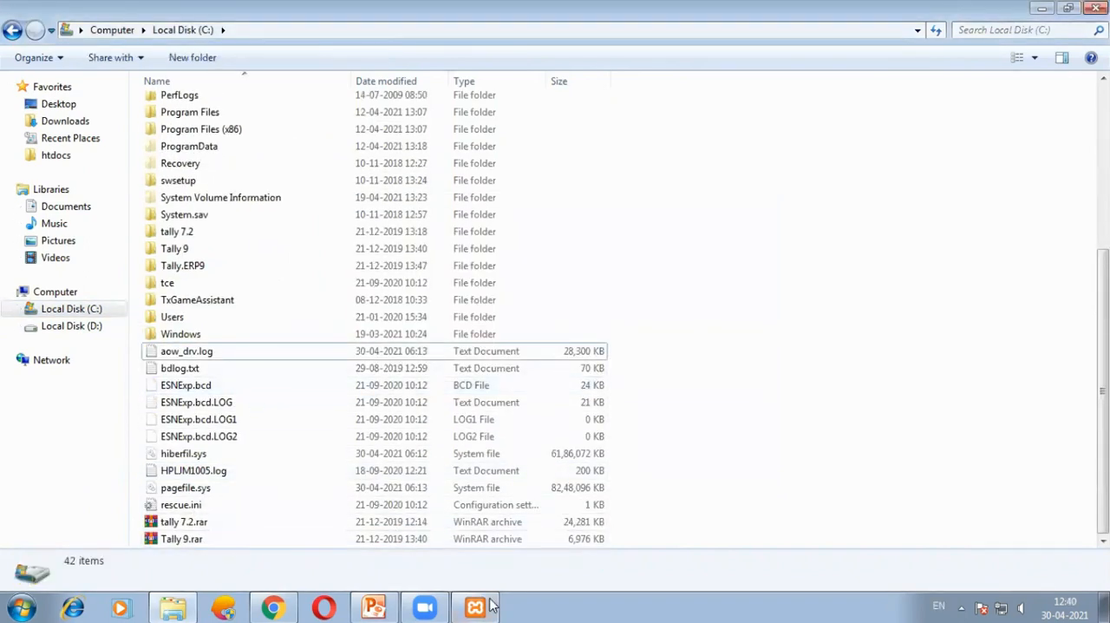
Return to the XAMPP setup, accept C:\xampp as the folder and English as the language, and start the installation.
click(490, 605)
click(673, 463)
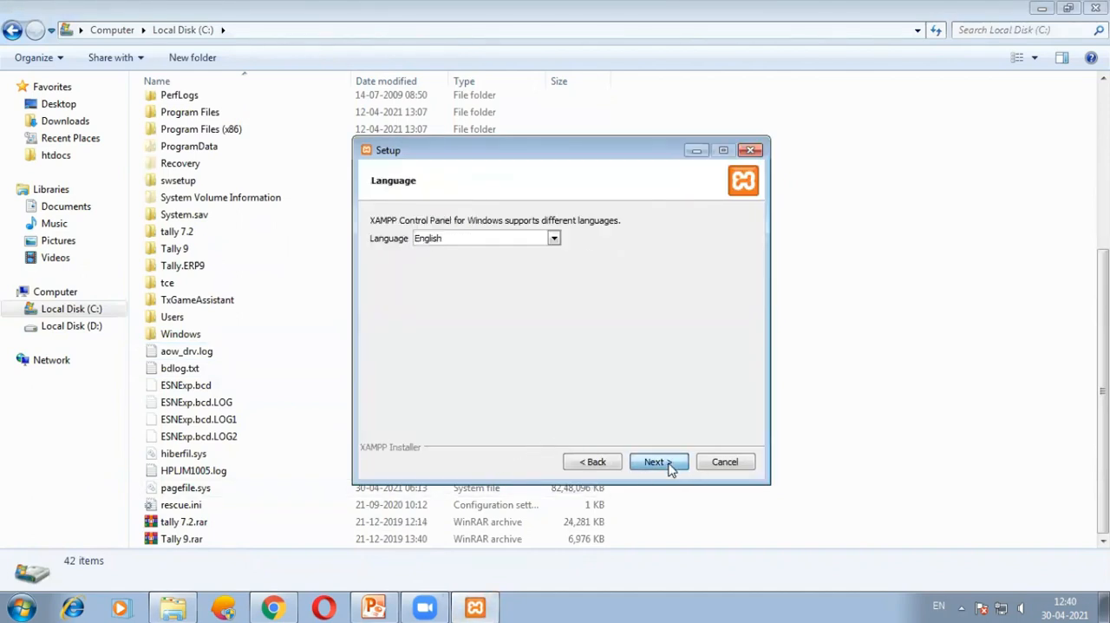
click(671, 469)
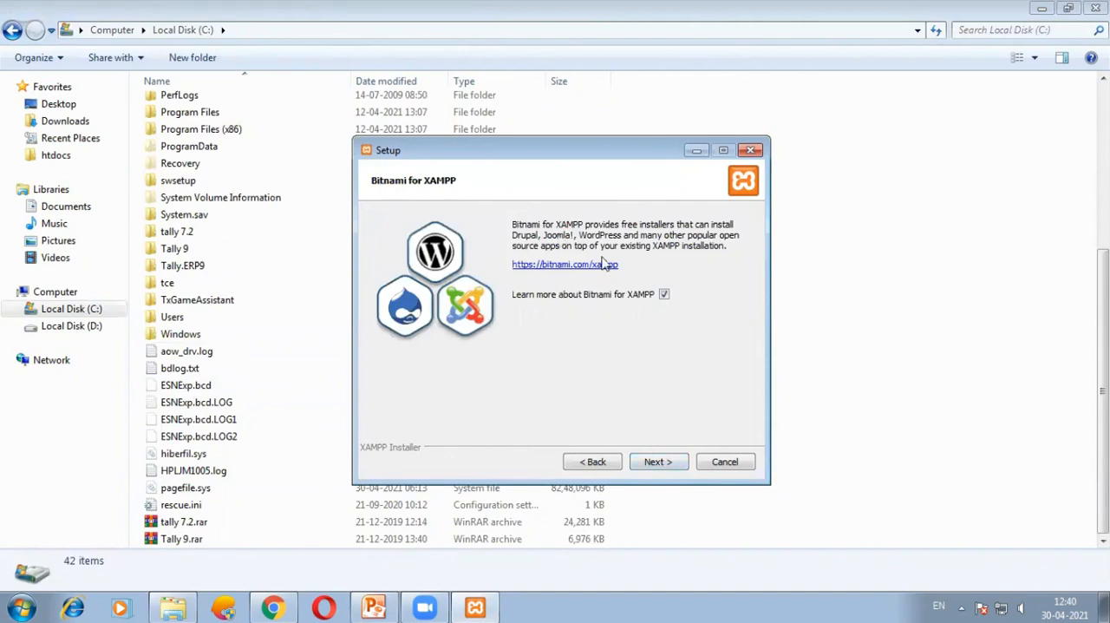
click(660, 464)
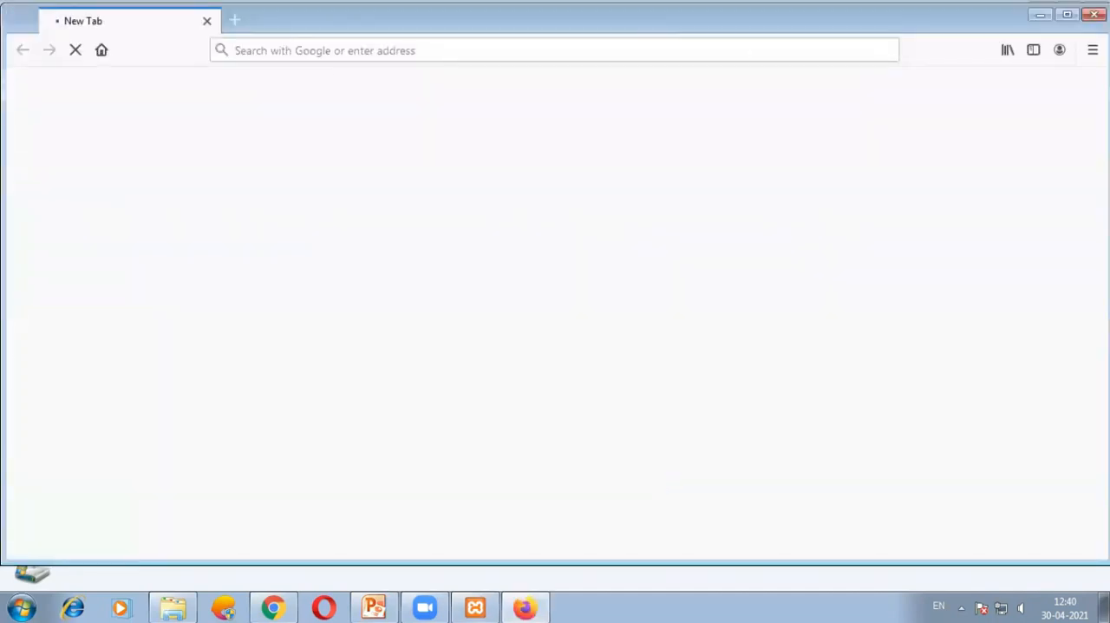
click(1094, 14)
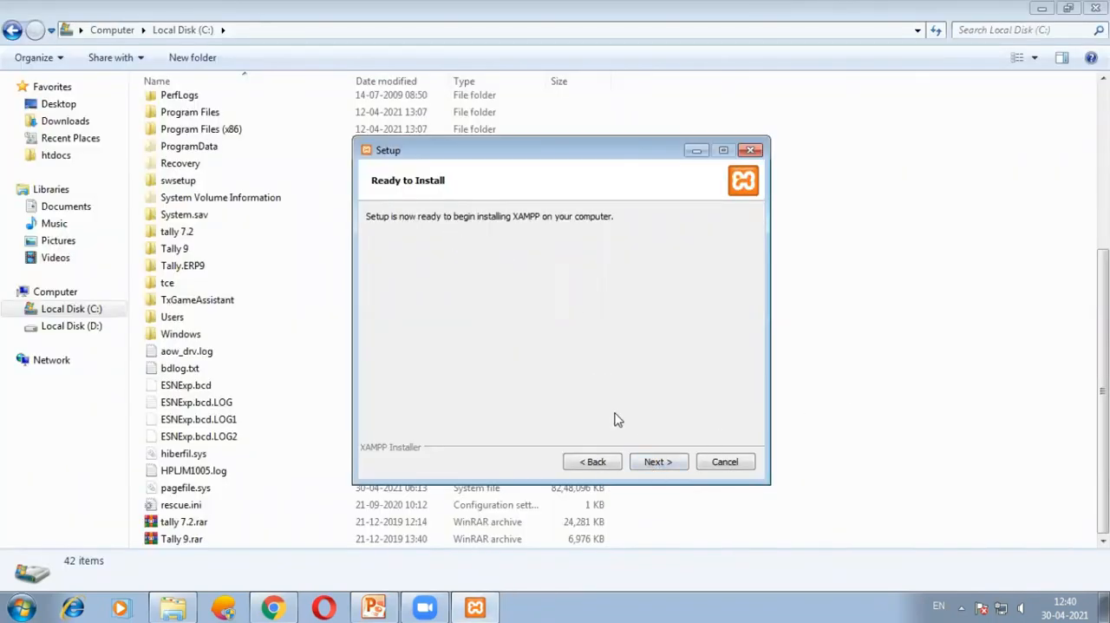
click(646, 462)
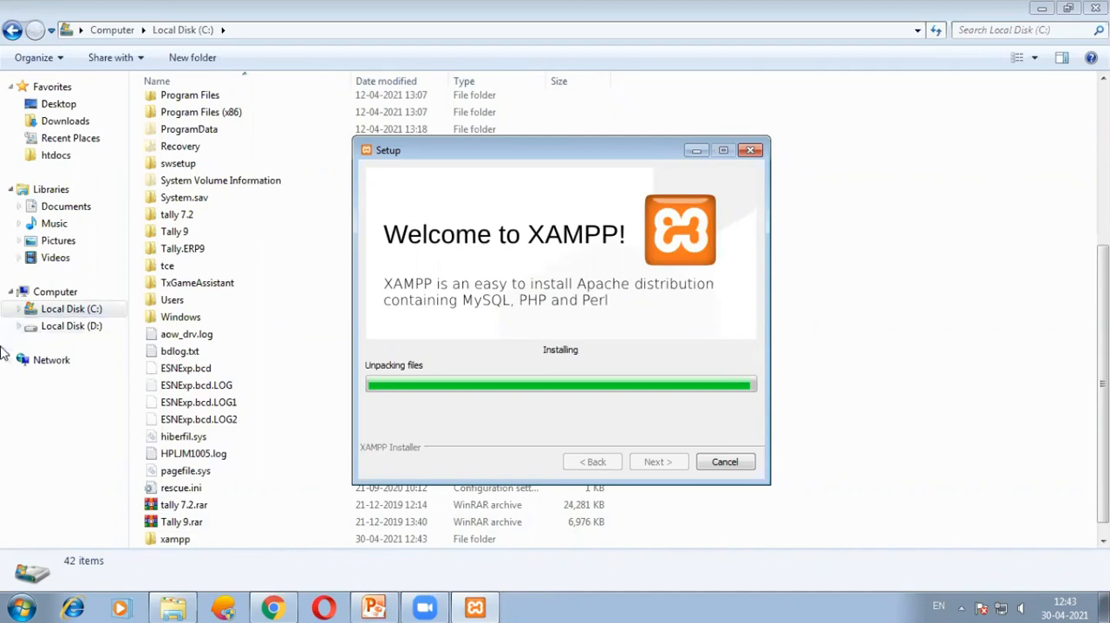
Examine the folders created in C:\xampp while the installation runs.
click(192, 538)
click(473, 606)
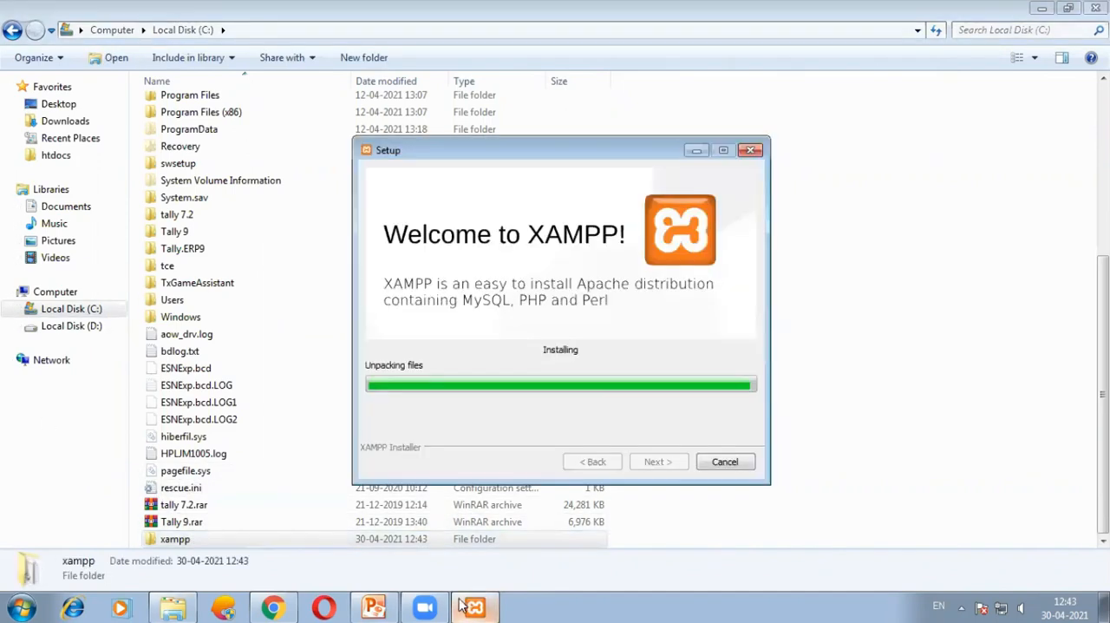
double_click(221, 543)
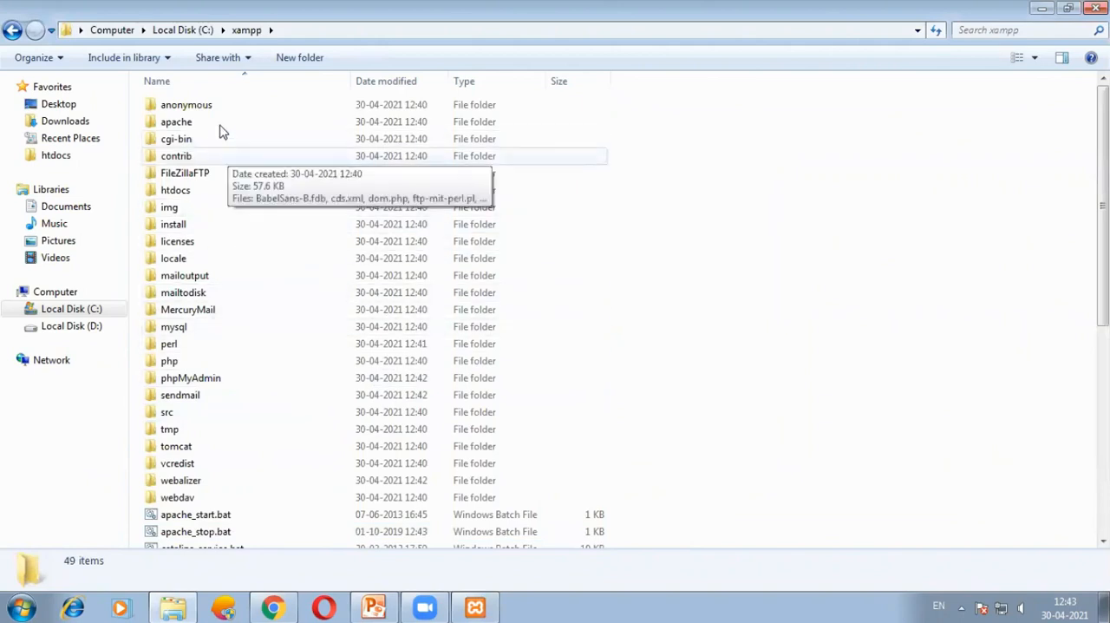
click(475, 605)
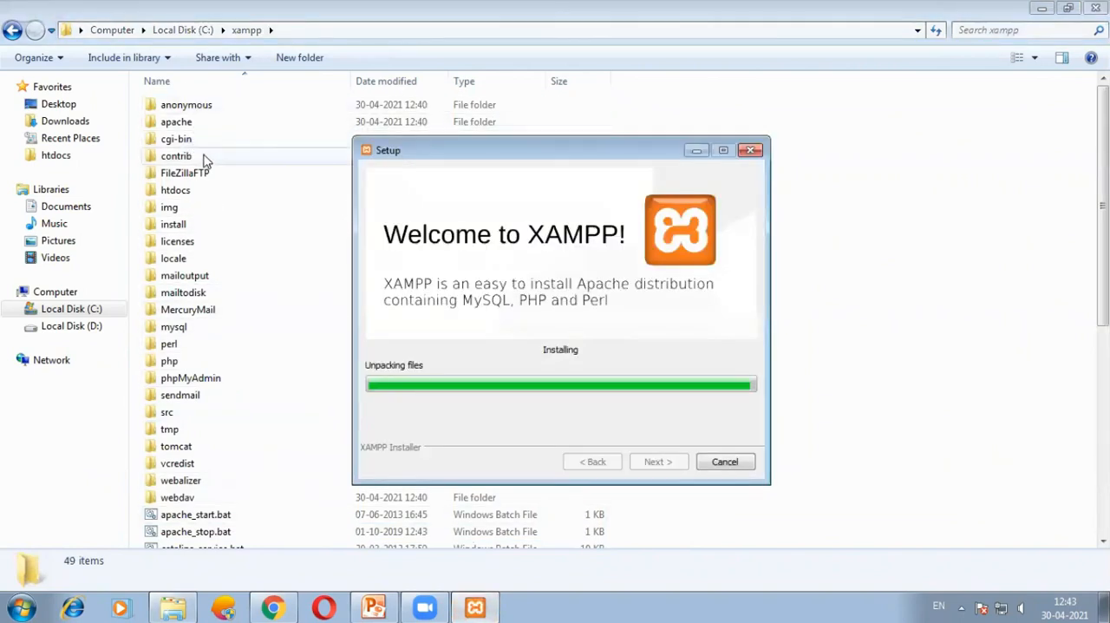
click(961, 605)
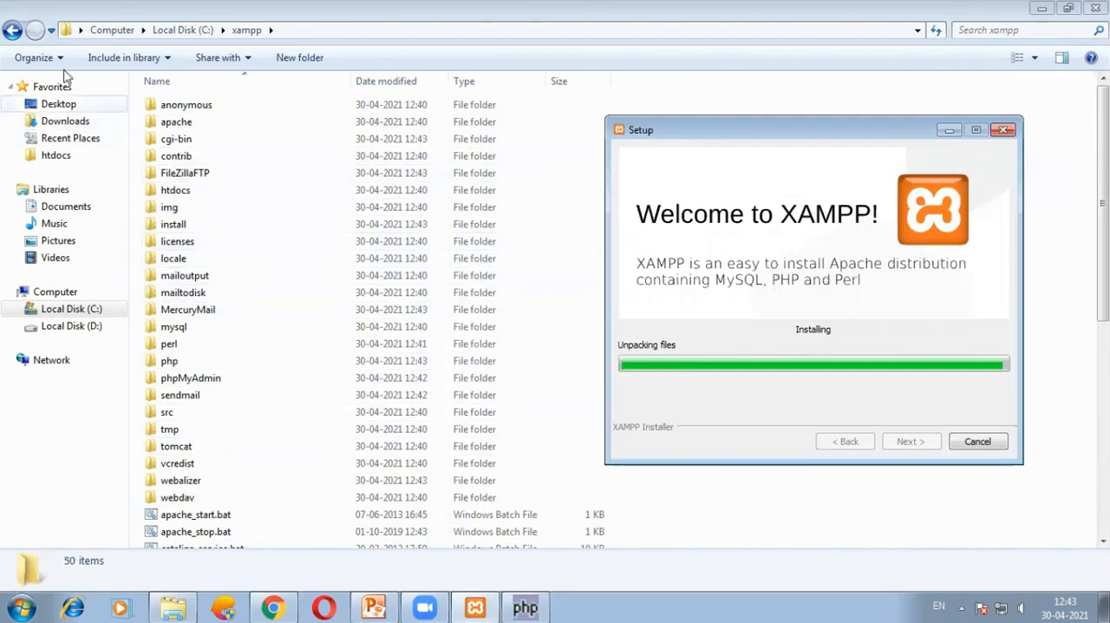
click(13, 30)
double_click(217, 546)
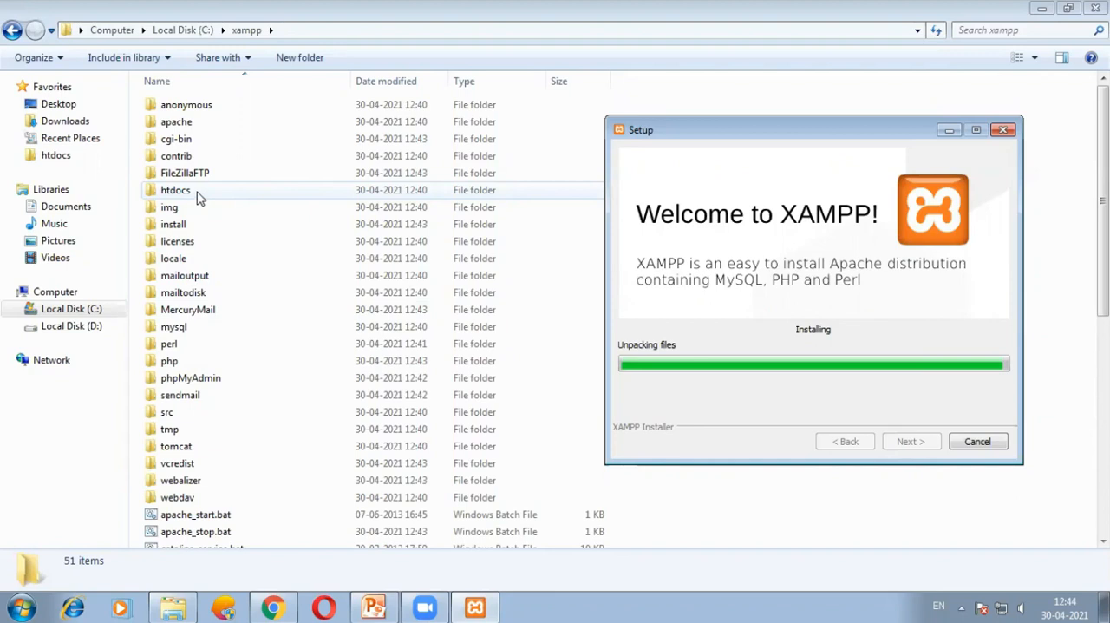
Open the htdocs folder inside C:\xampp and check the installation progress.
click(198, 194)
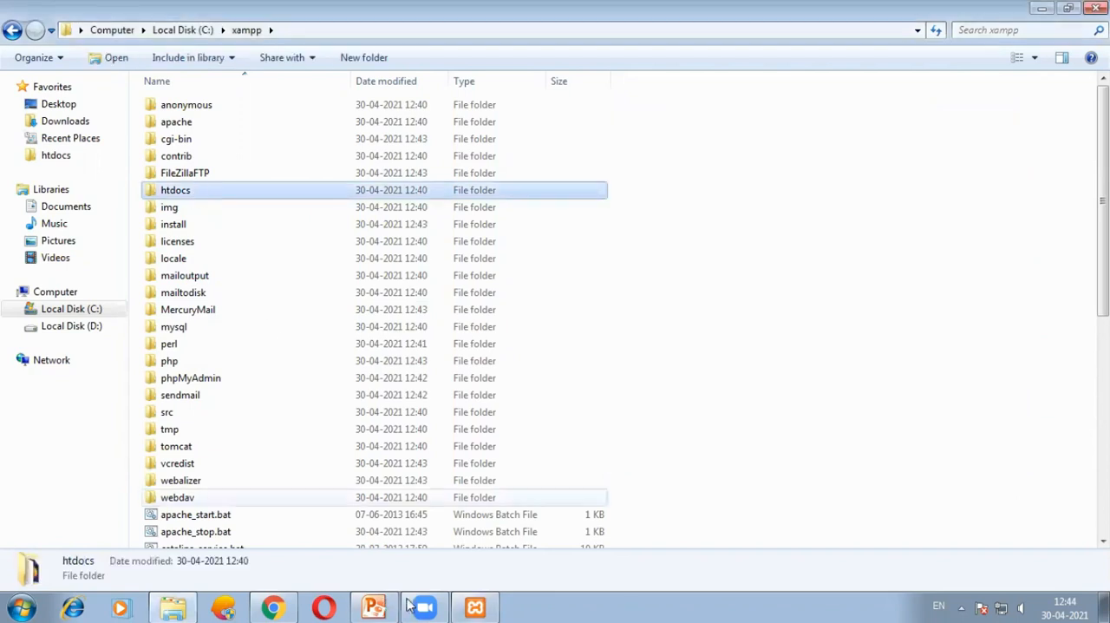
click(476, 606)
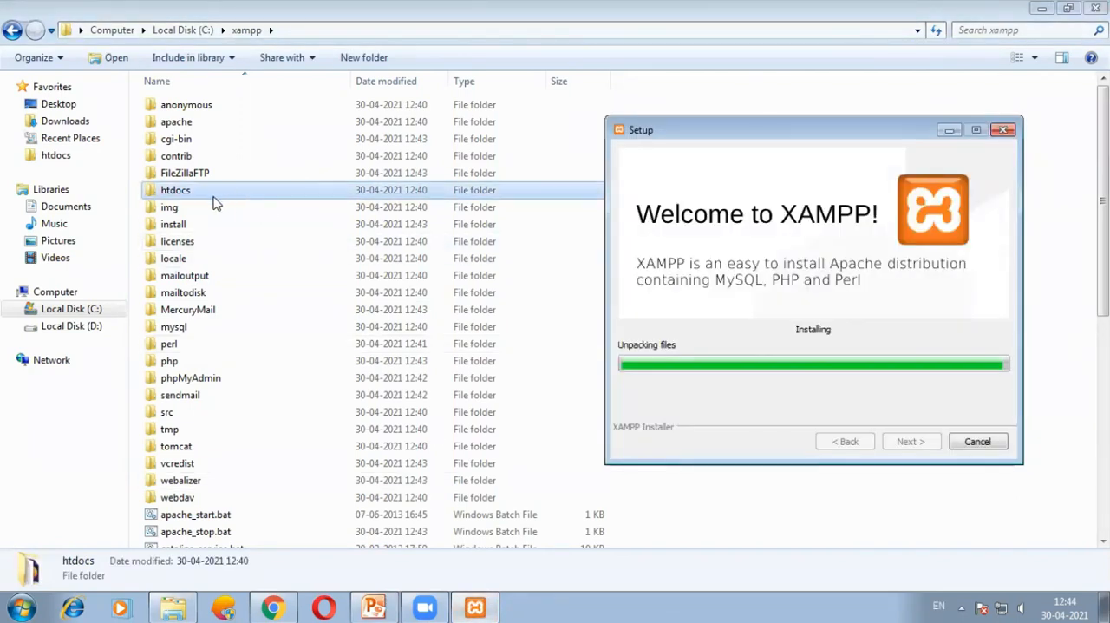
double_click(214, 196)
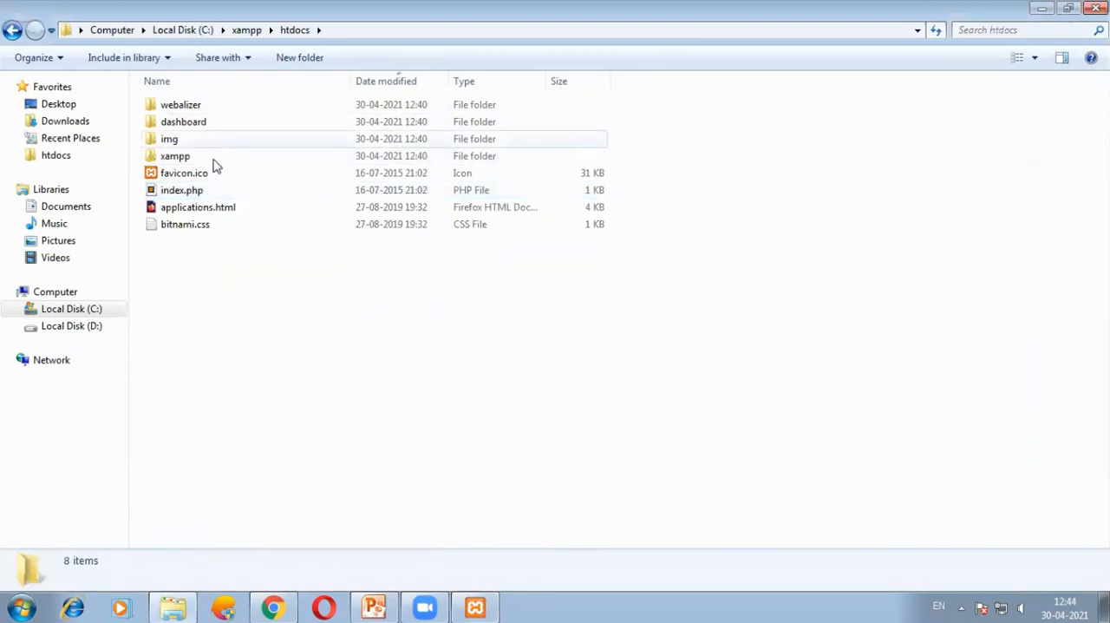
click(479, 606)
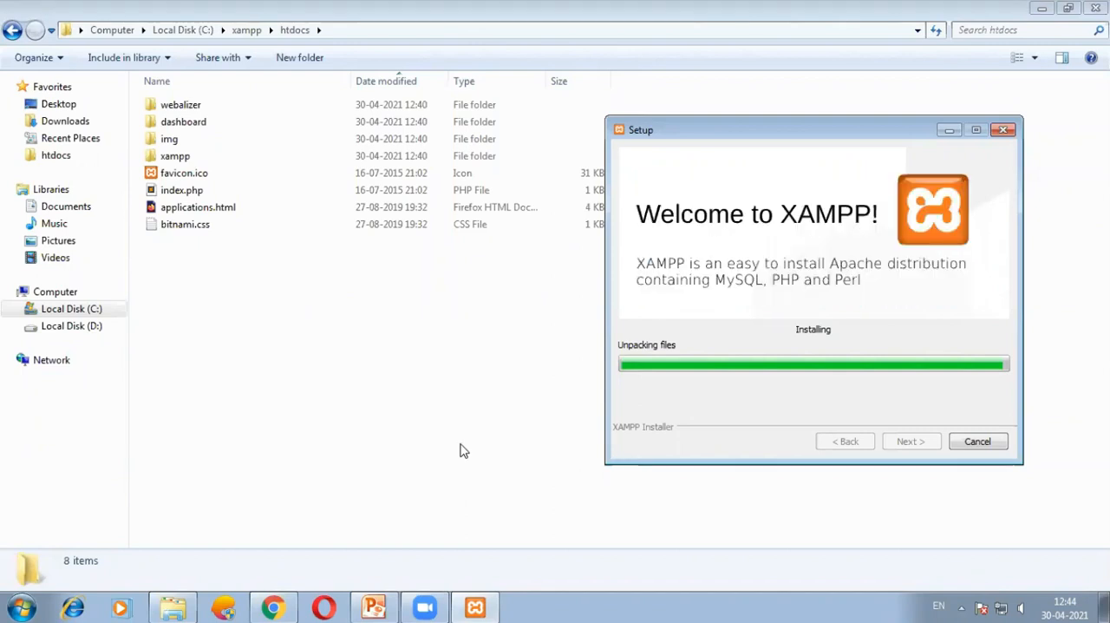
Create a new folder named first inside htdocs.
right_click(250, 299)
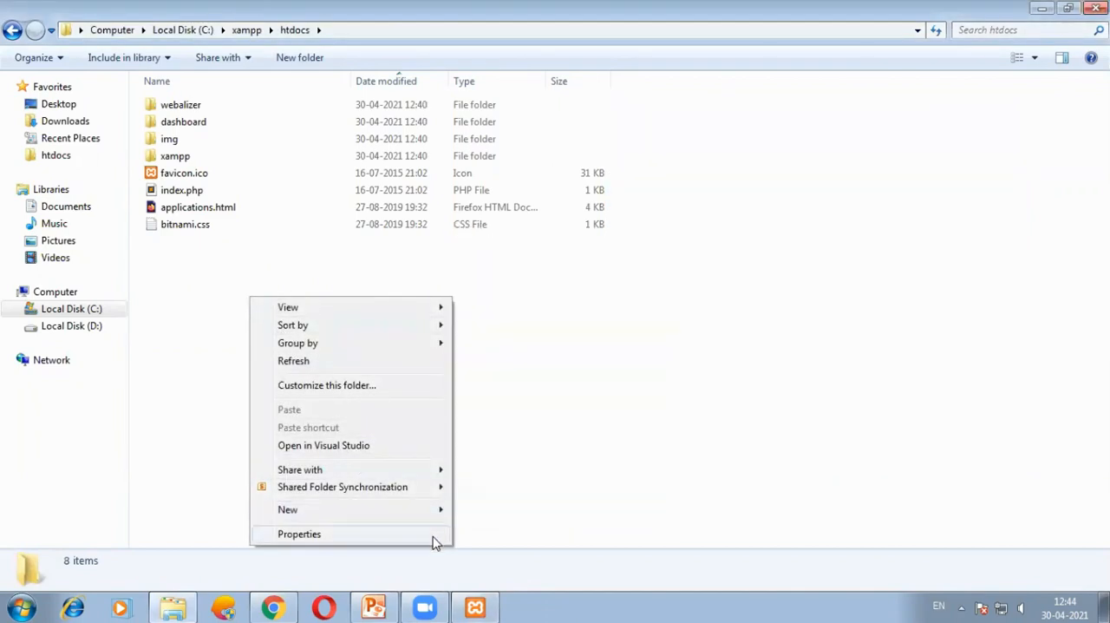
mouse_move(423, 510)
click(487, 237)
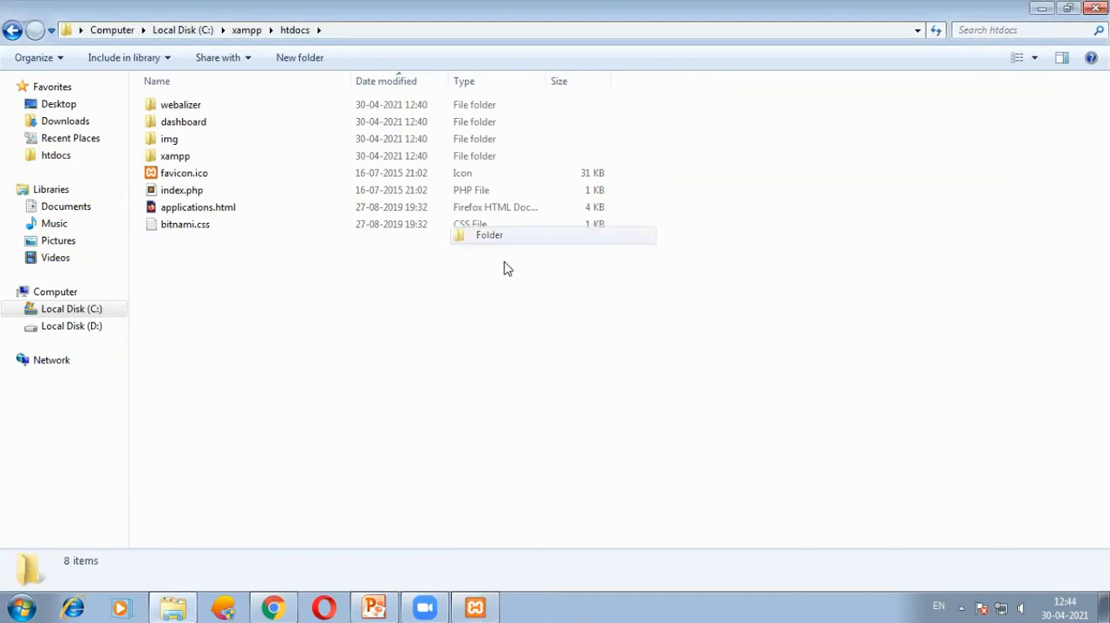
text(first)
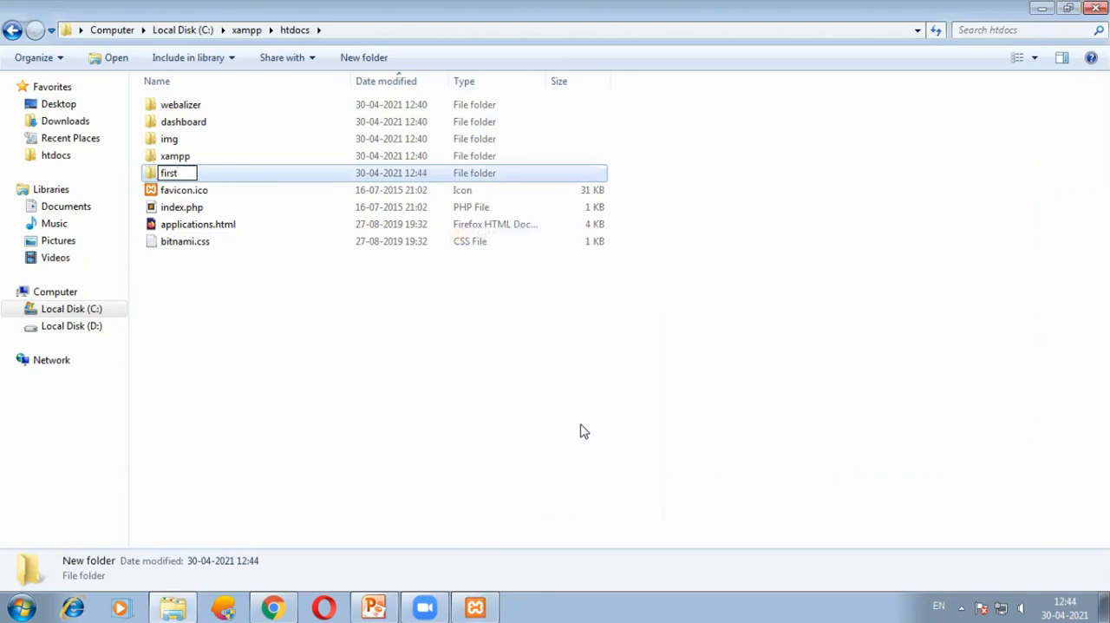
click(602, 314)
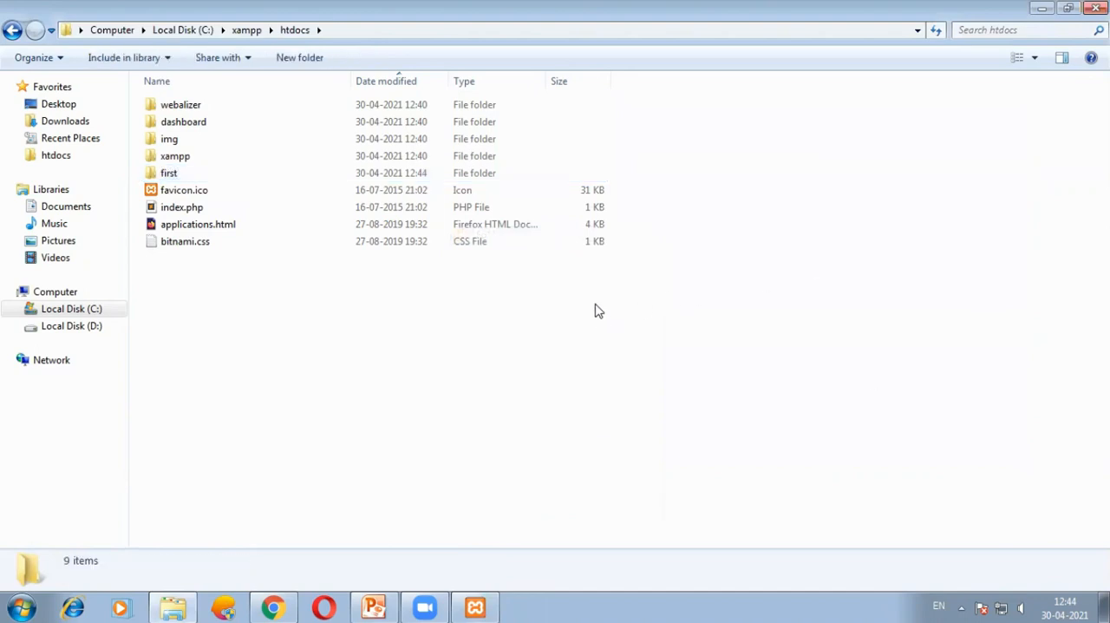
Finish the XAMPP setup with the option to start the Control Panel enabled, then close the Control Panel window.
click(475, 607)
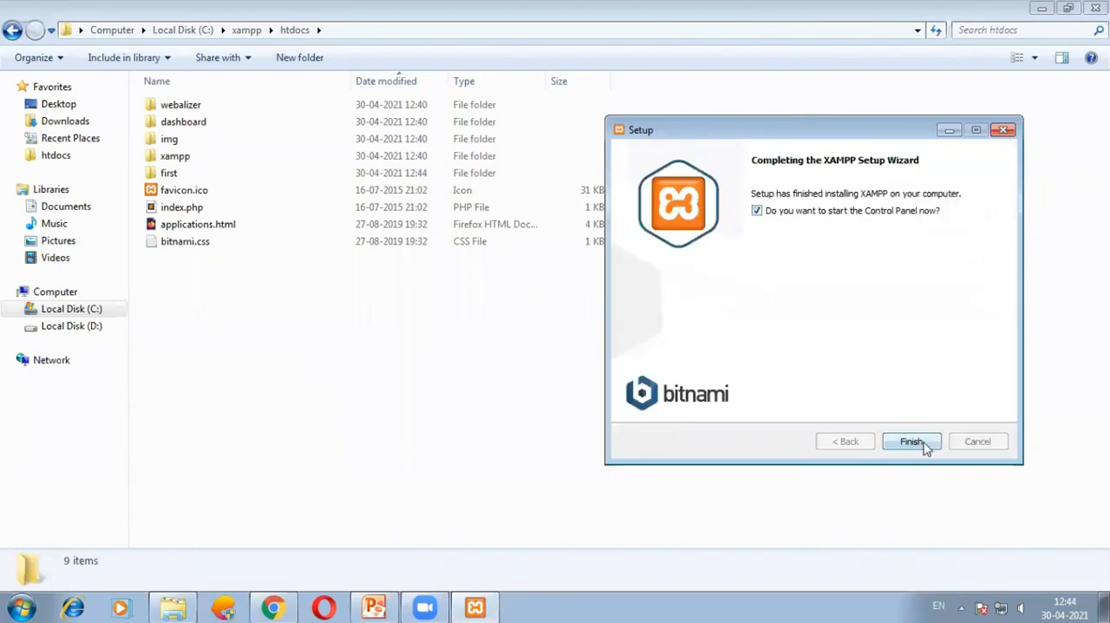
click(920, 444)
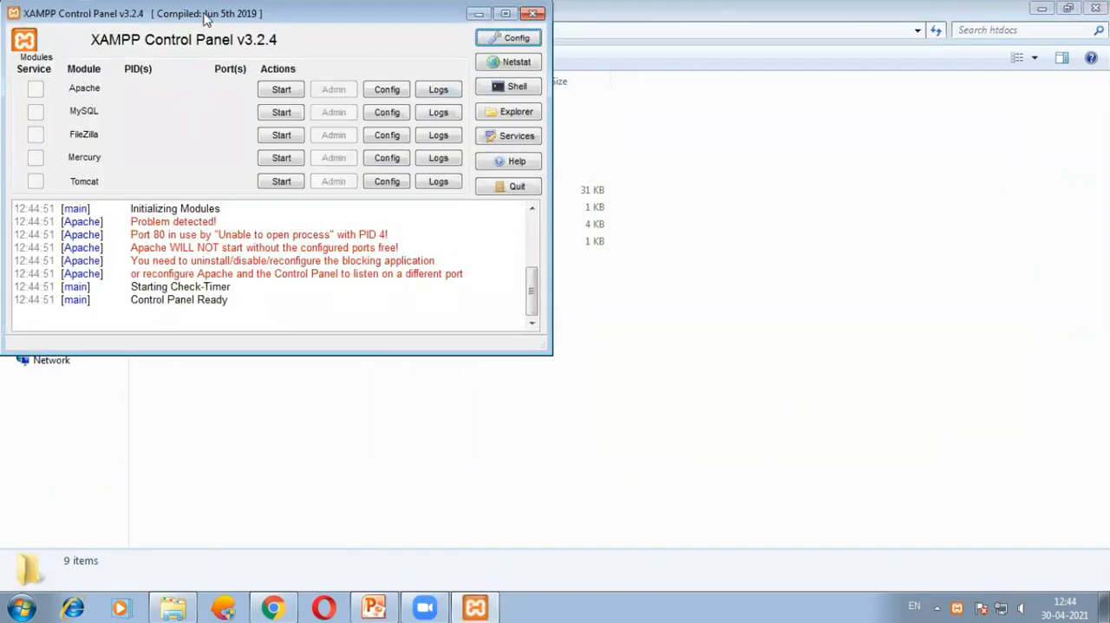
drag(206, 19, 277, 71)
click(602, 67)
Reopen the XAMPP Control Panel from the XAMPP group in the installed programs list.
click(19, 605)
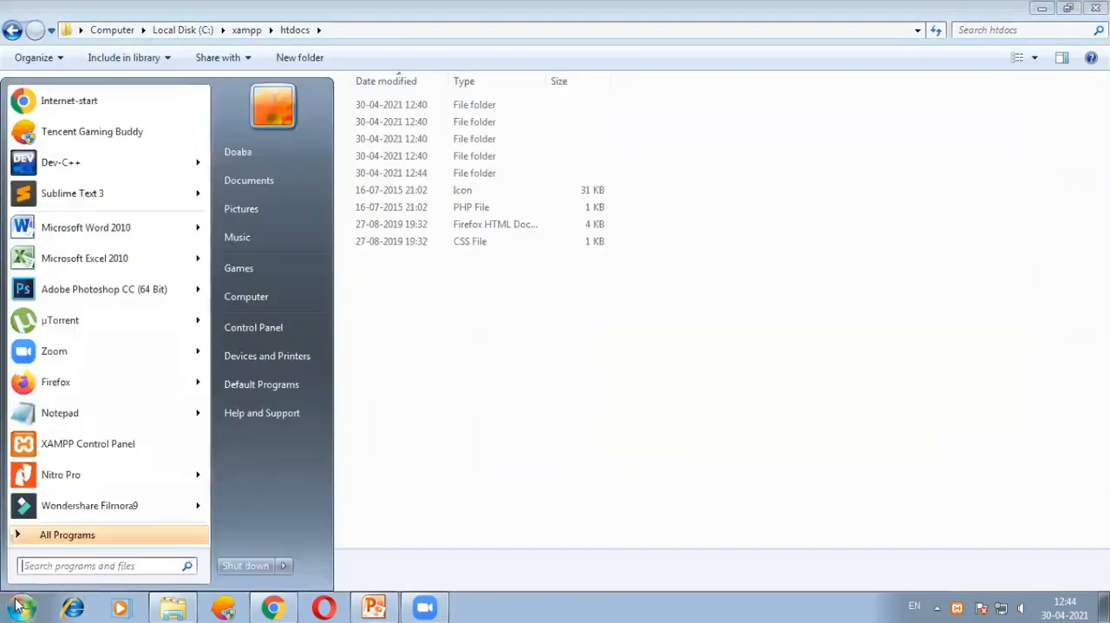
click(75, 534)
scroll(128, 492, down, 10)
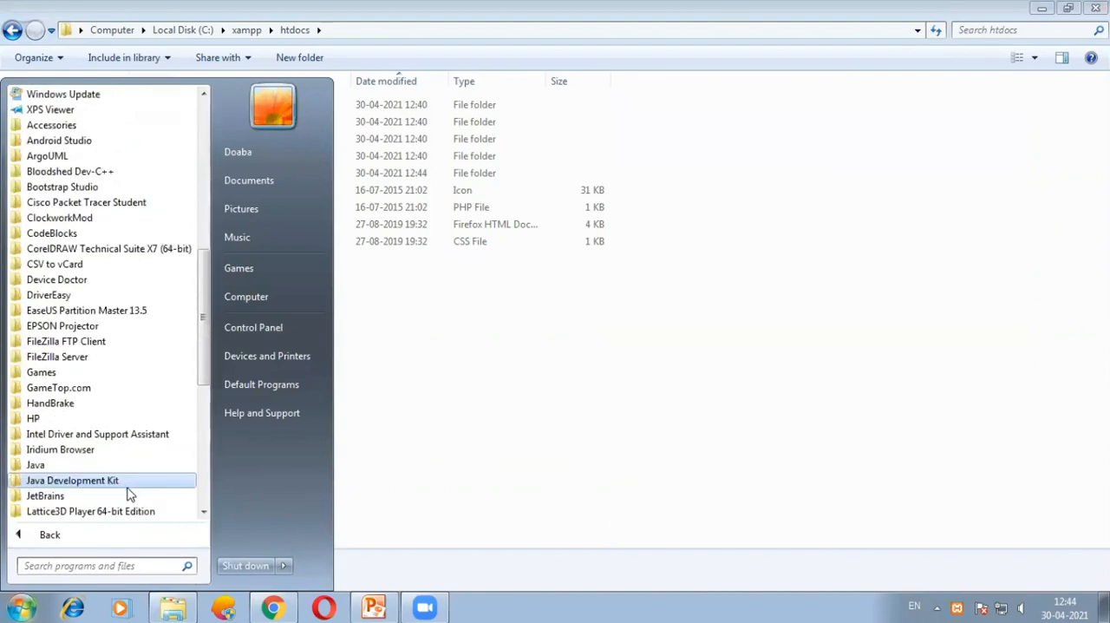
scroll(129, 493, down, 8)
click(95, 480)
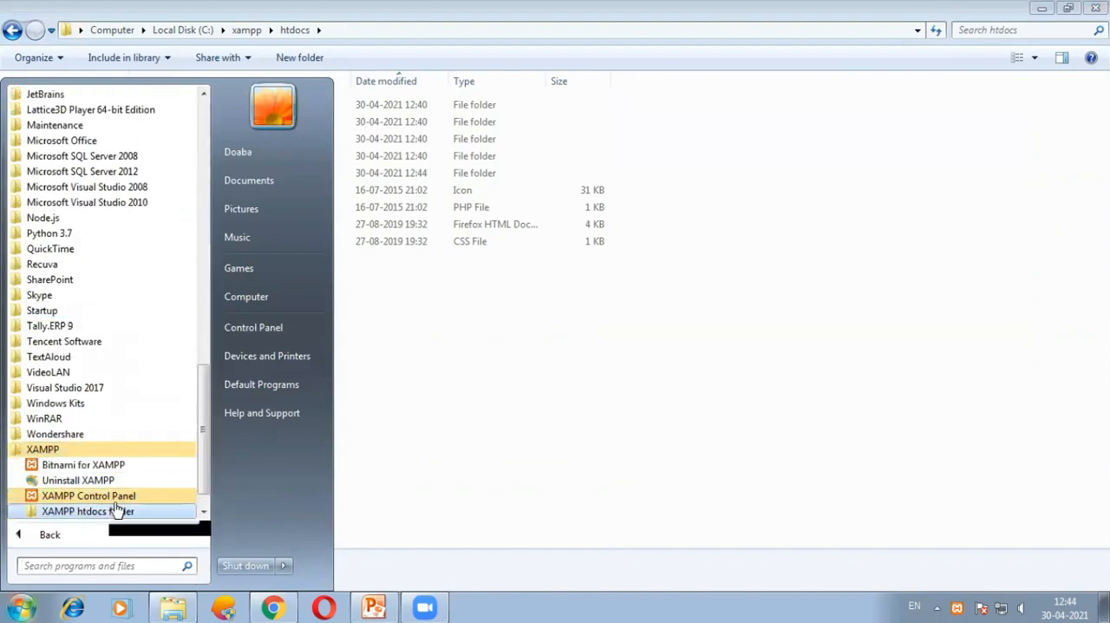
click(120, 500)
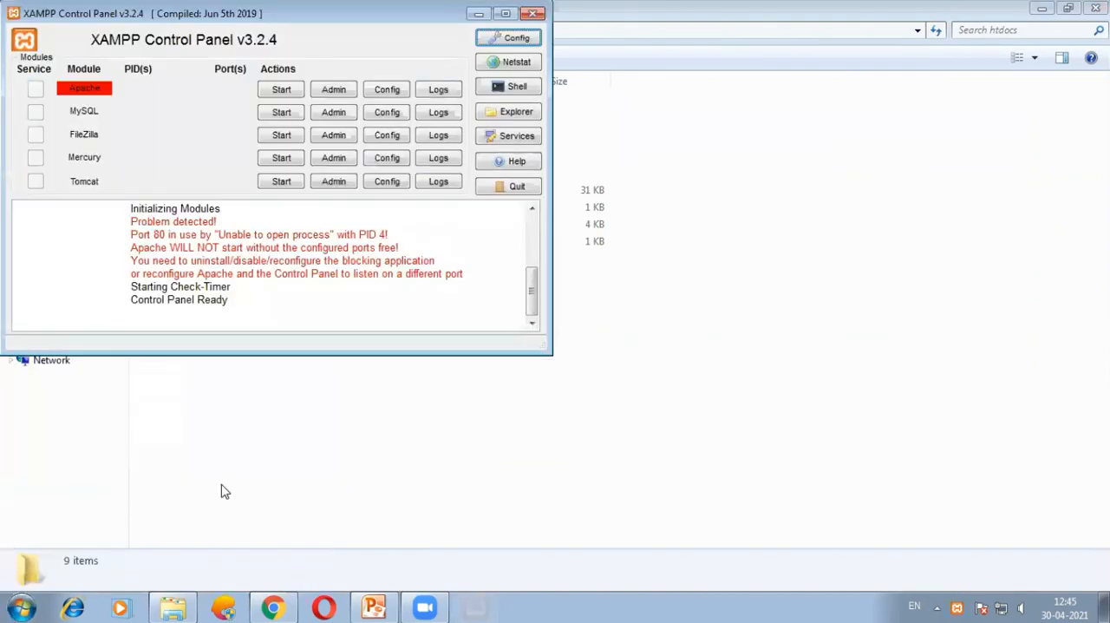
Start the Apache and MySQL modules and highlight Port 80 in the Apache problem log.
click(281, 89)
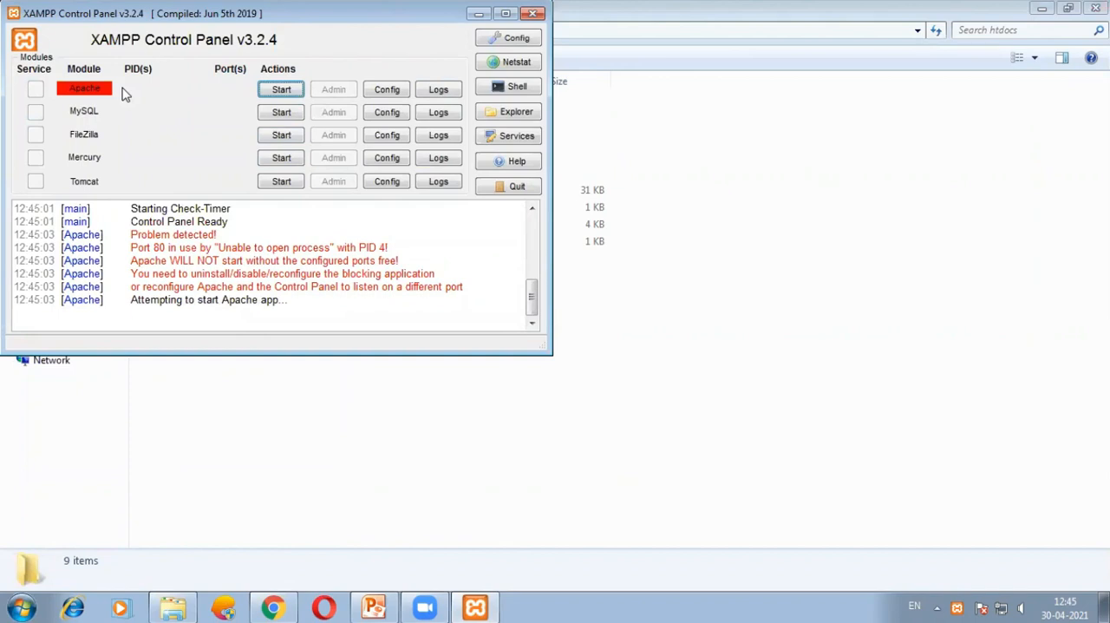
click(281, 113)
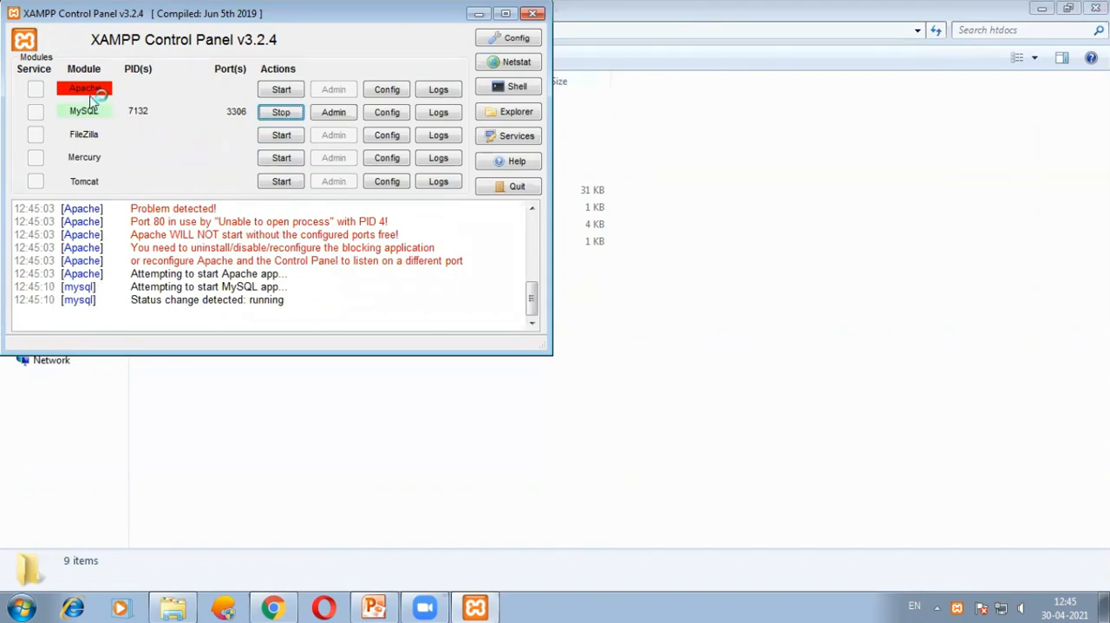
drag(127, 225, 171, 222)
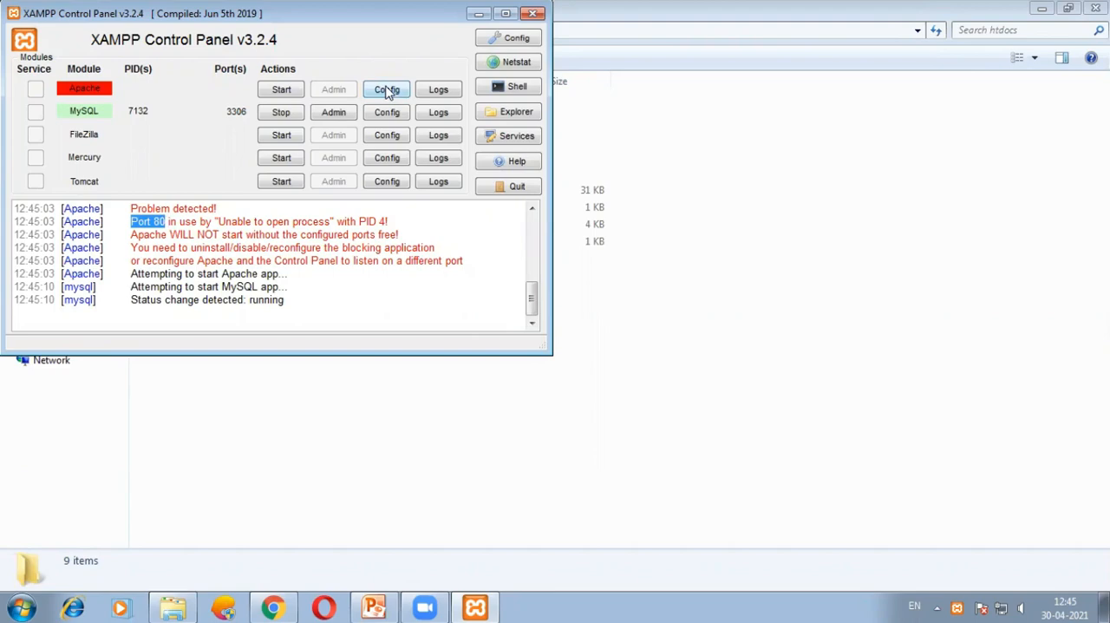
Open Apache's httpd.conf configuration file for editing.
click(387, 90)
click(438, 97)
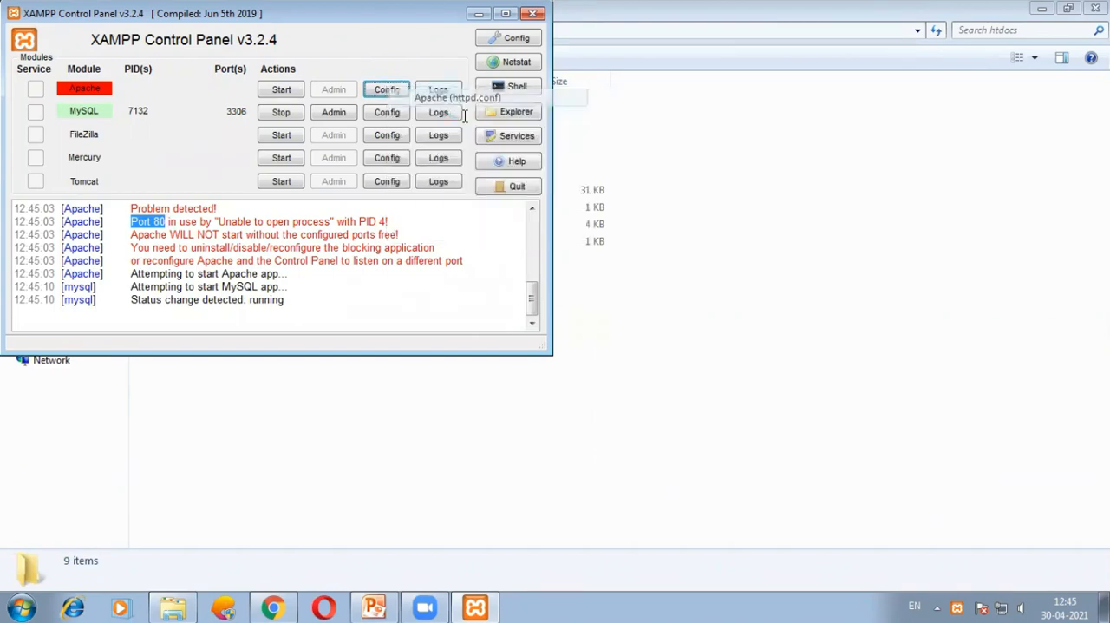
click(565, 78)
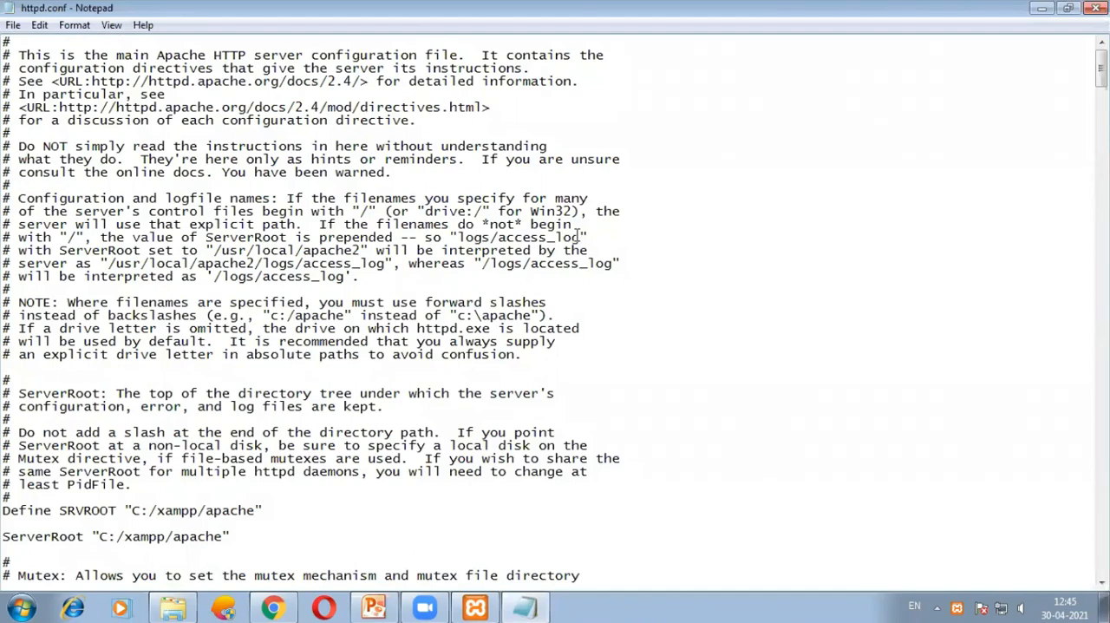
Find the active Listen directive in httpd.conf by searching for 80 and set its port to 8080.
key(ctrl+f)
text(80)
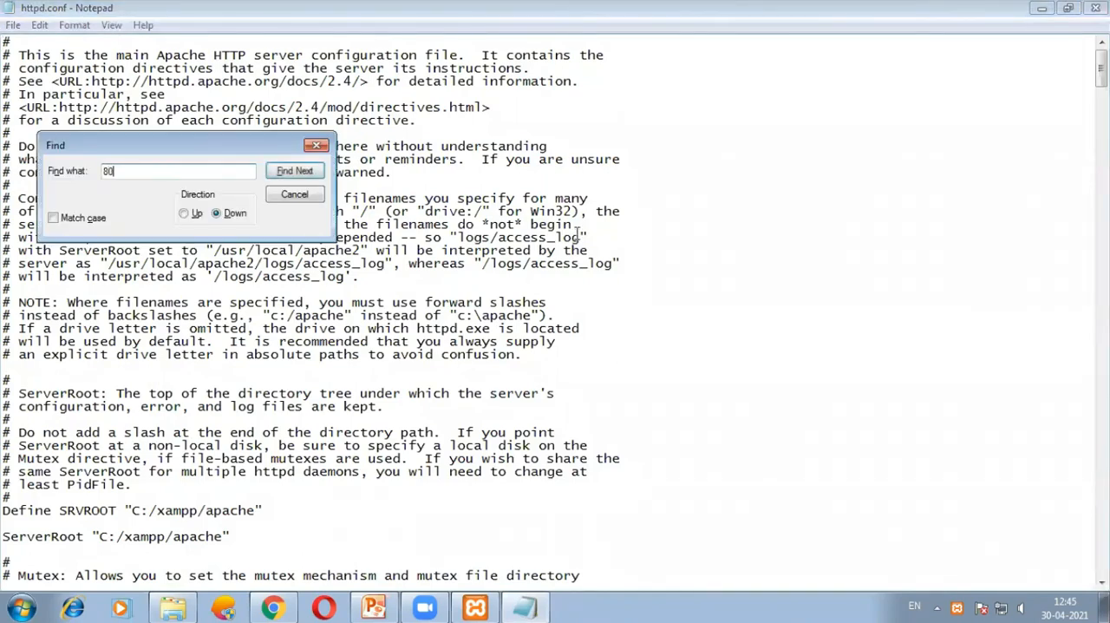
key(Return)
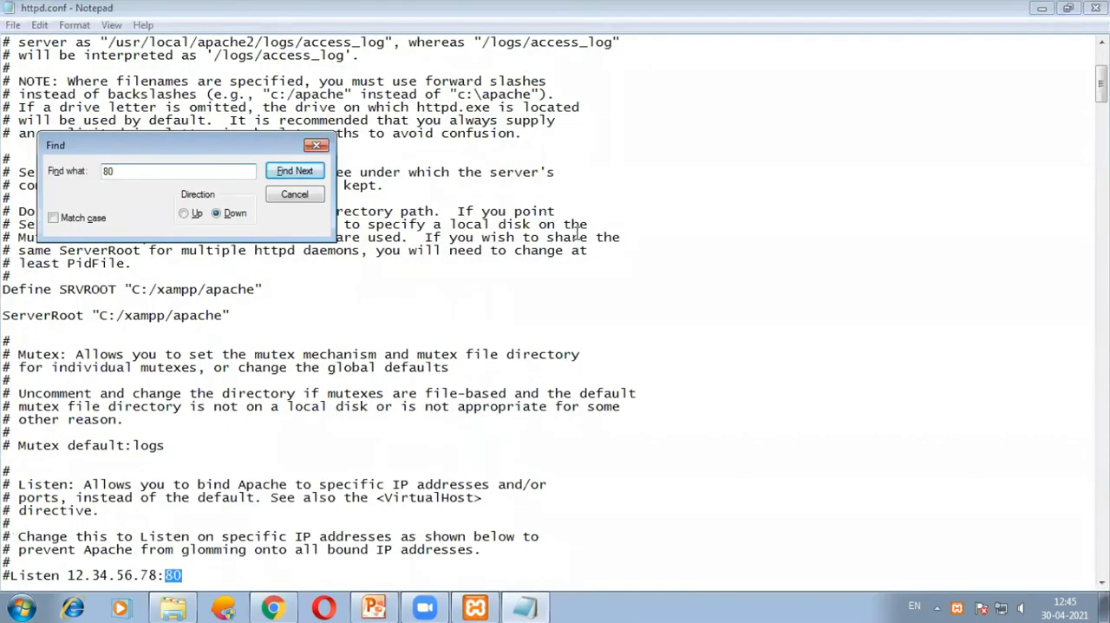
key(Return)
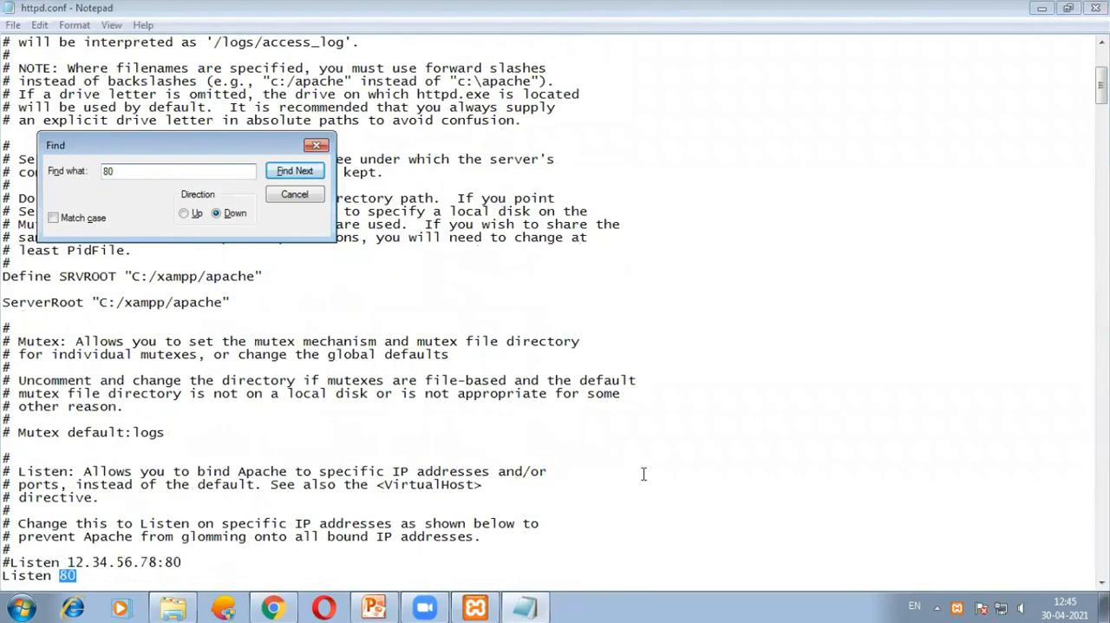
click(96, 575)
text(80)
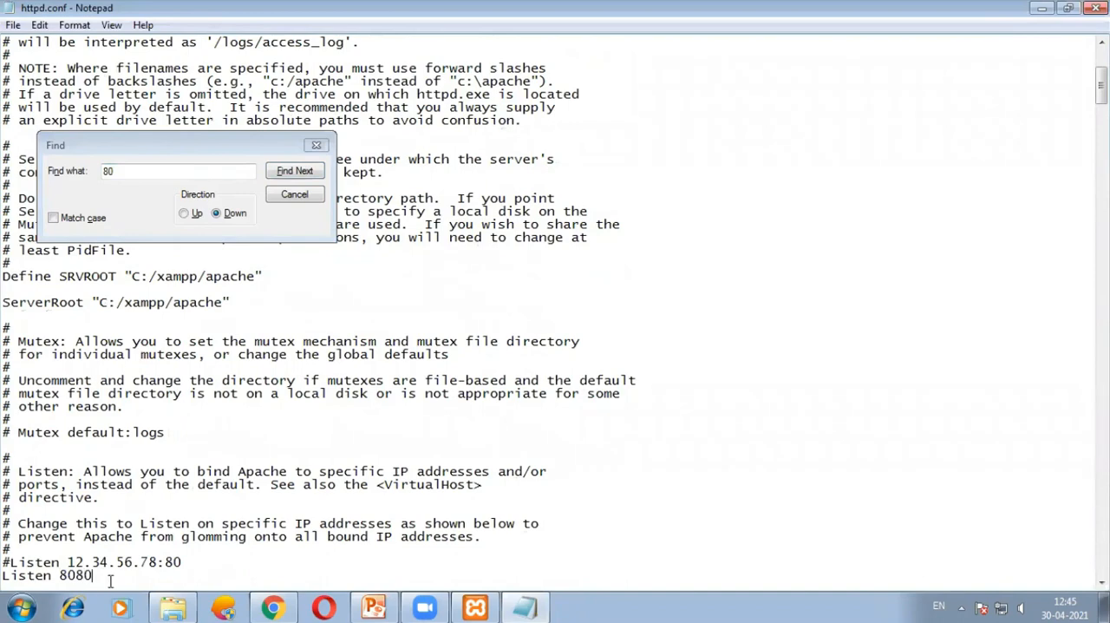
Find the ServerName localhost line and set its port to 8080.
click(287, 172)
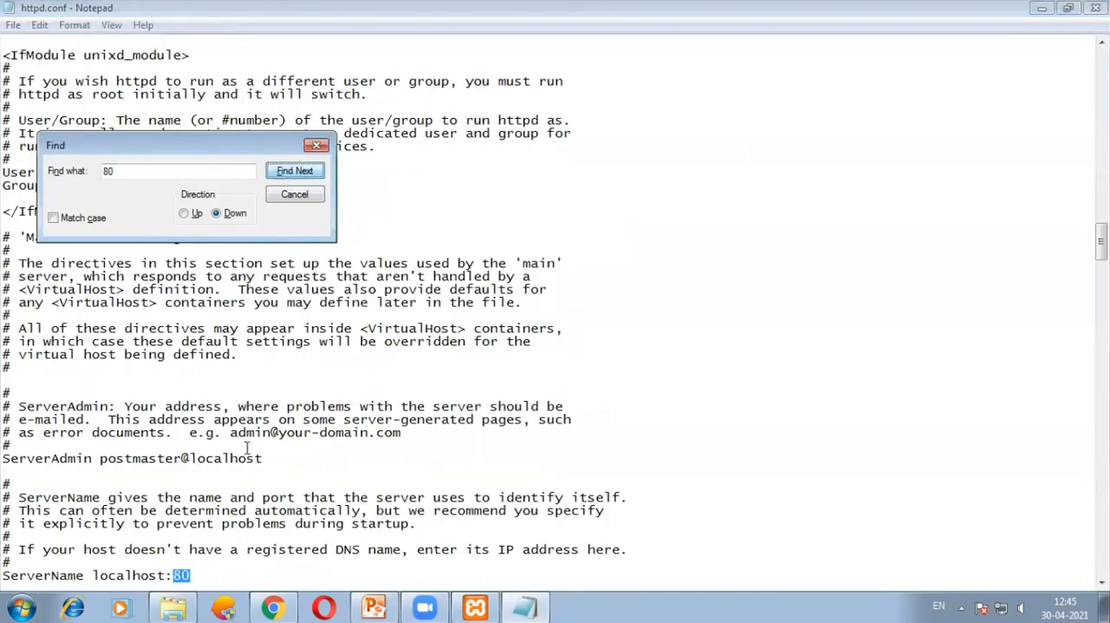
click(195, 576)
key(Return)
key(BackSpace)
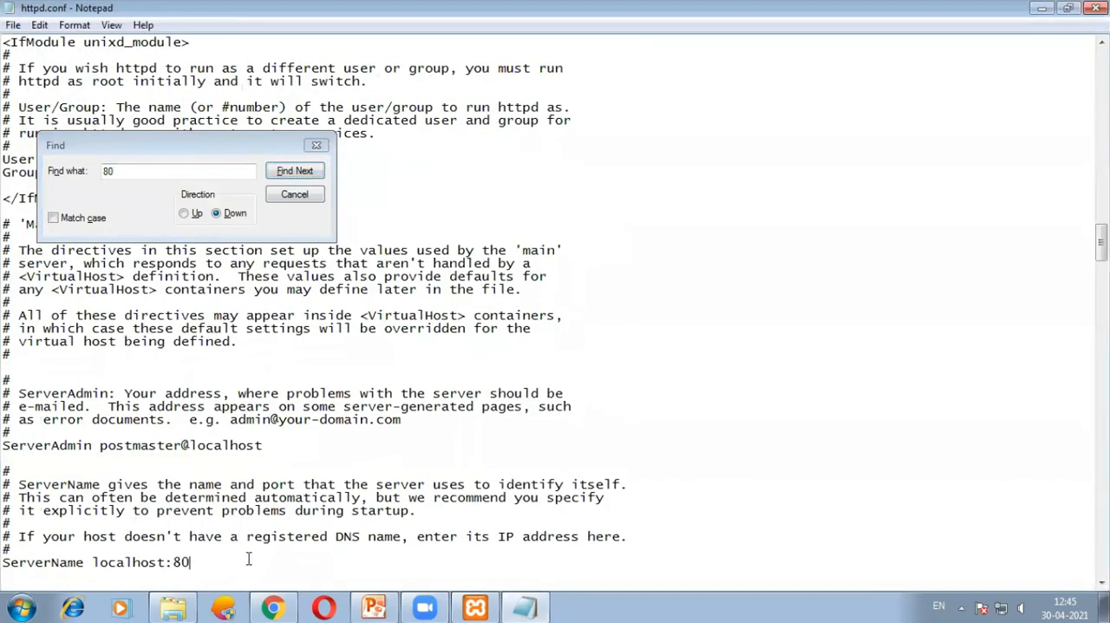
text(80)
Search httpd.conf for any further occurrence of 80, close the search and save the file.
scroll(278, 374, down, 4)
click(302, 172)
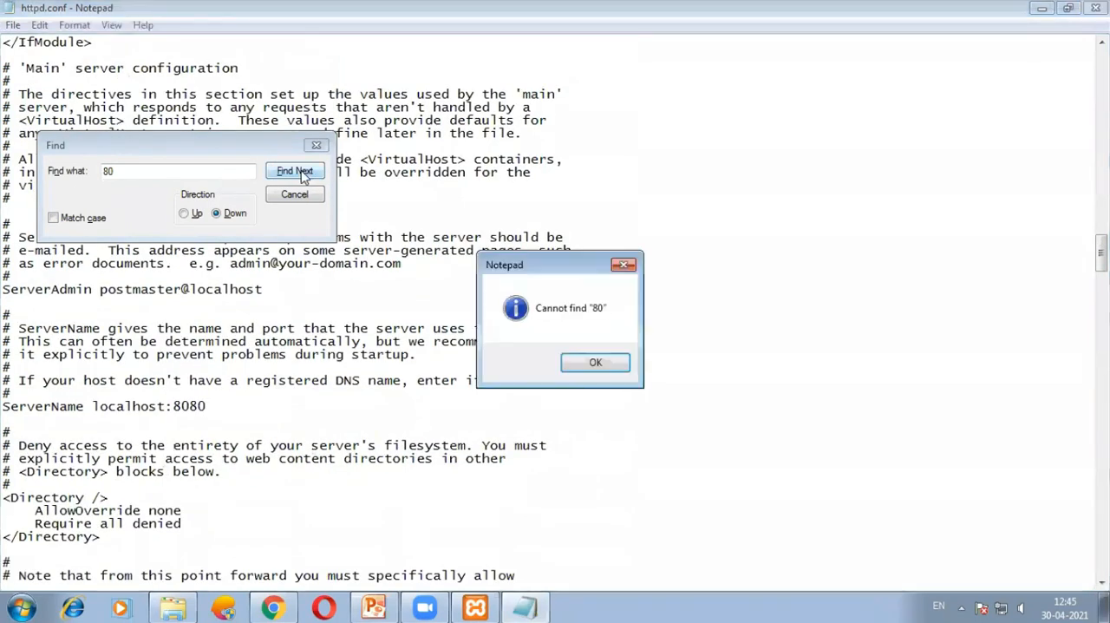
click(584, 358)
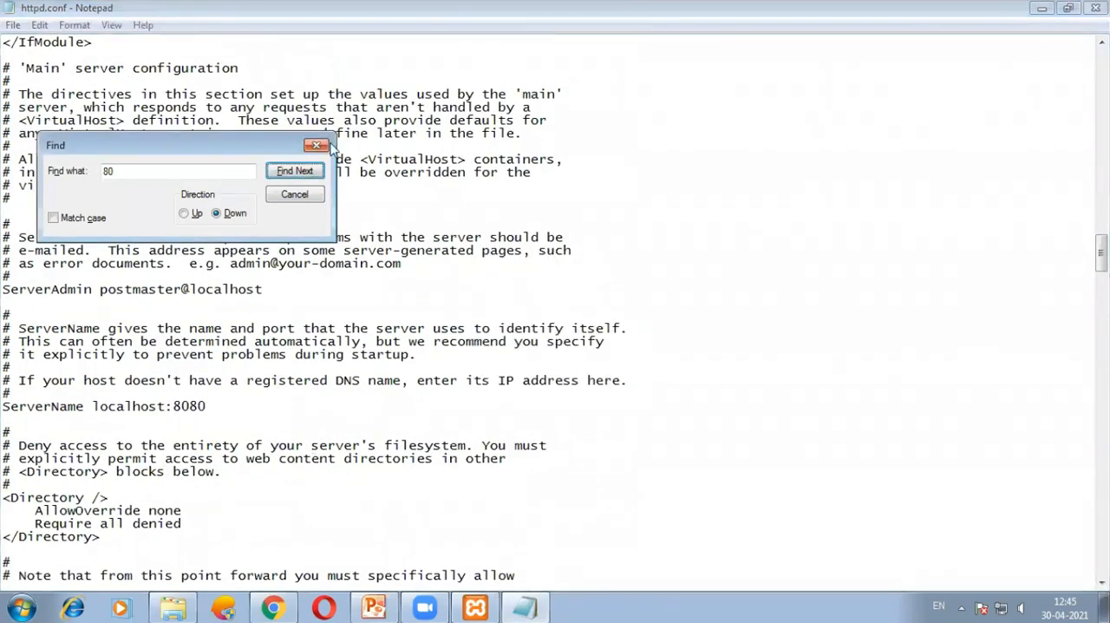
key(Escape)
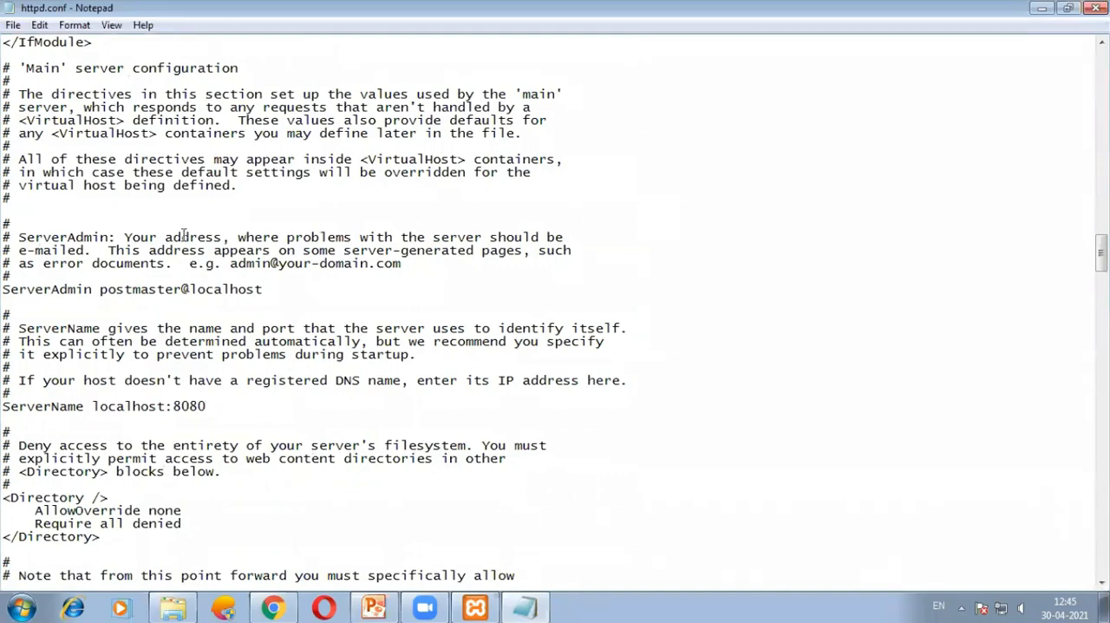
Start the Apache module again in the XAMPP Control Panel, and close both httpd.conf and the Control Panel window.
click(475, 607)
click(286, 89)
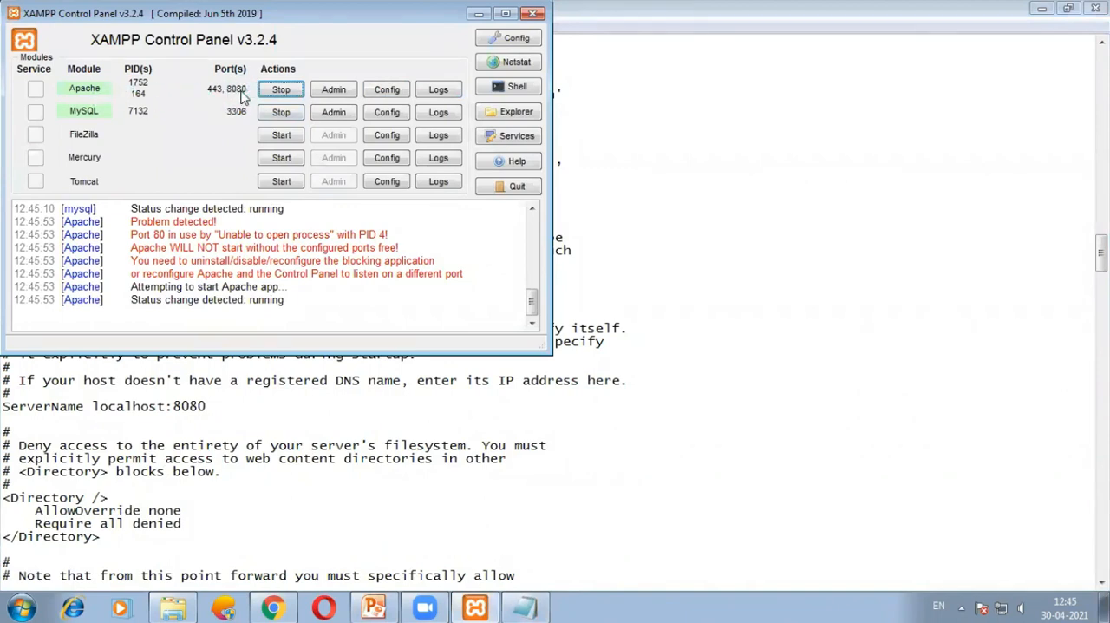
drag(336, 22, 450, 85)
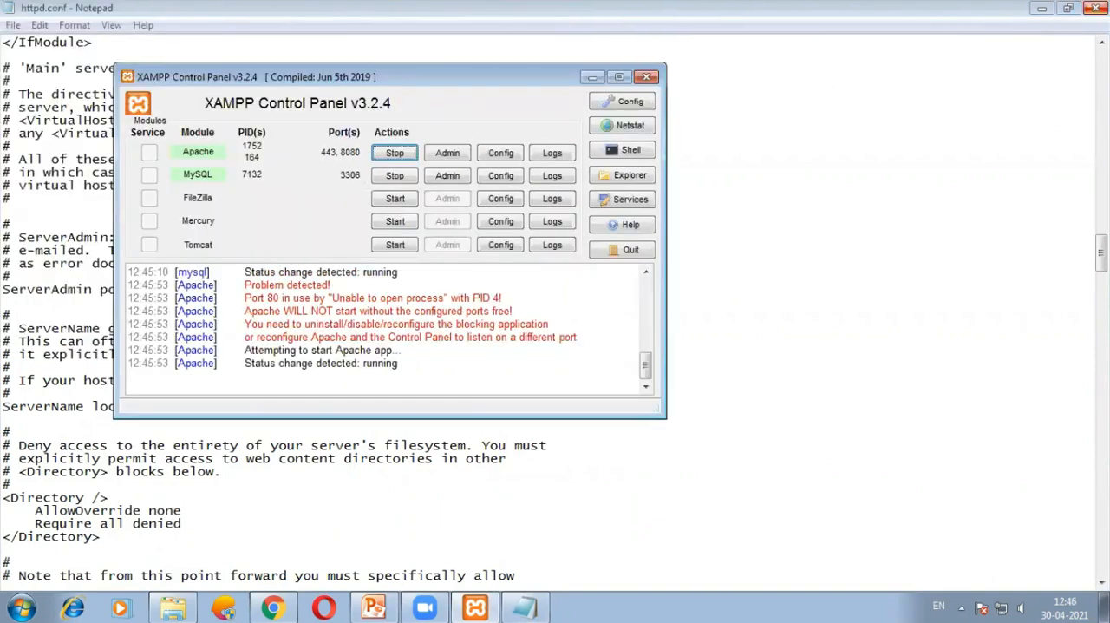
click(1096, 8)
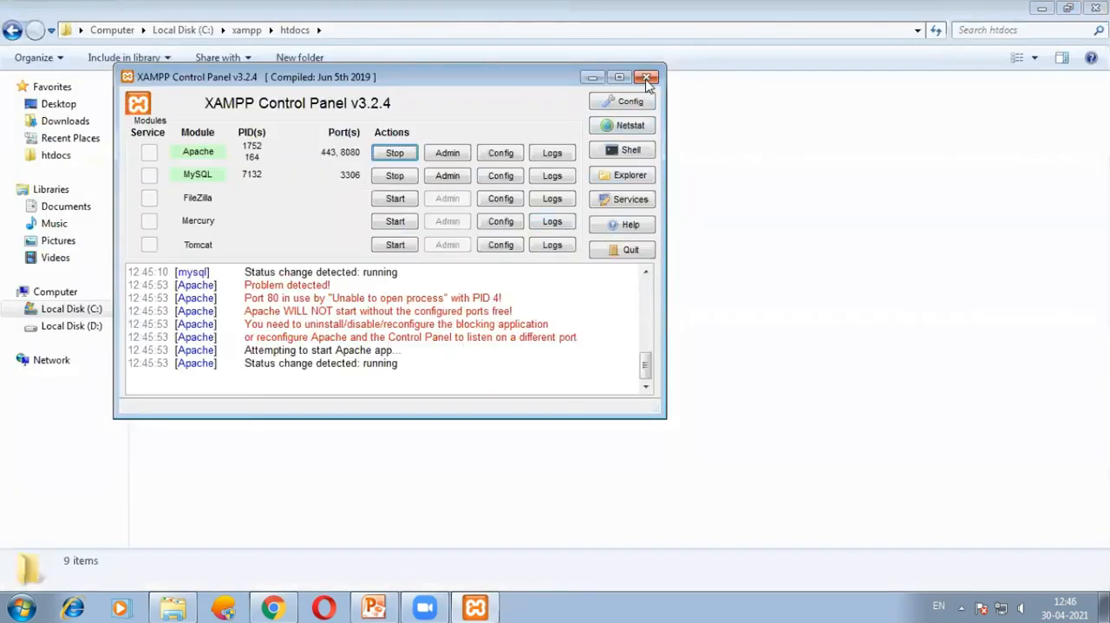
click(646, 76)
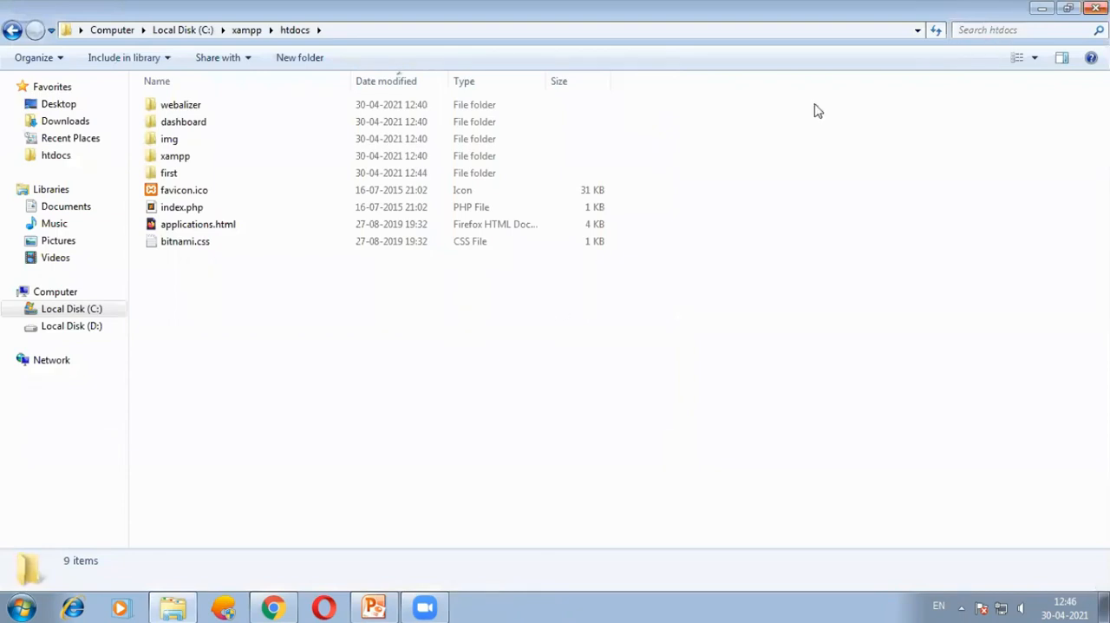
Switch to Chrome, close the XAMPP download, Google search and Downloads tabs, and open a new tab.
click(272, 607)
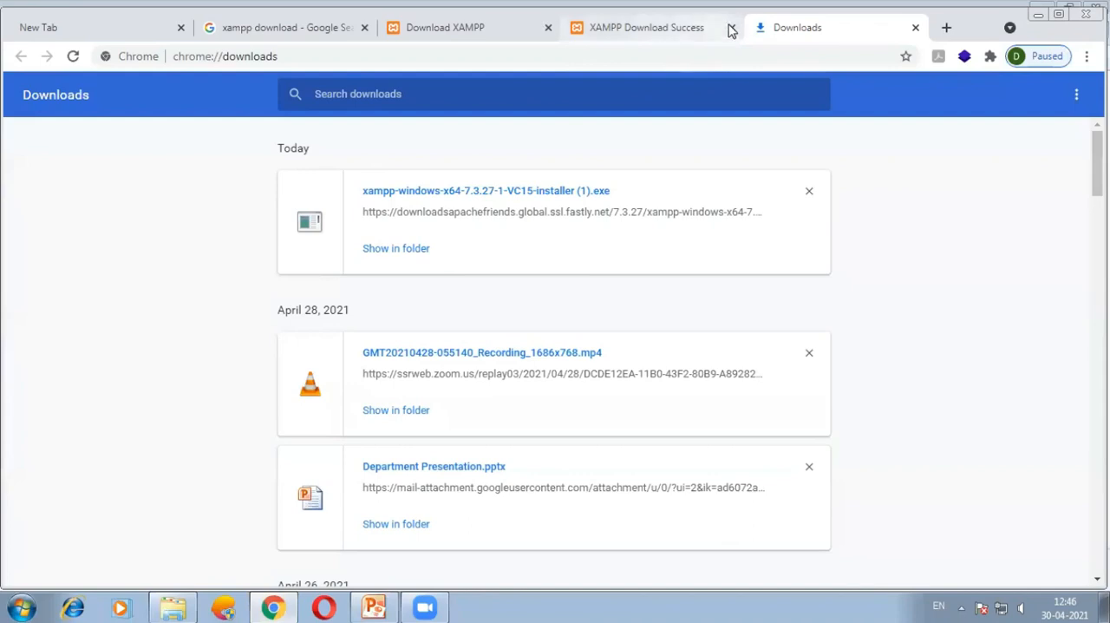
click(731, 27)
click(548, 27)
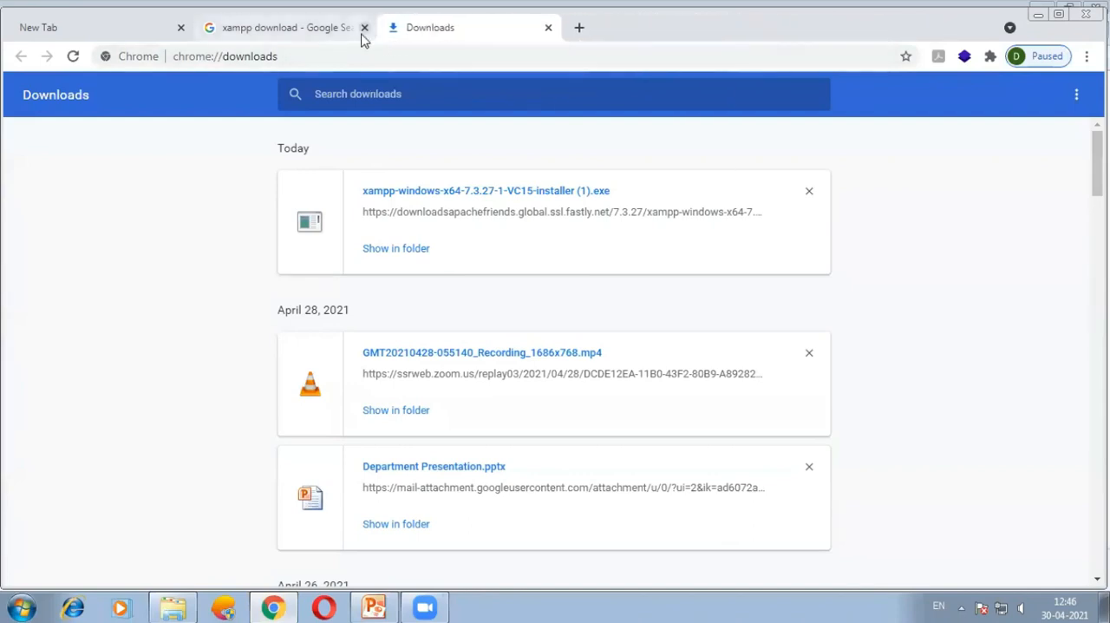
click(364, 27)
click(396, 27)
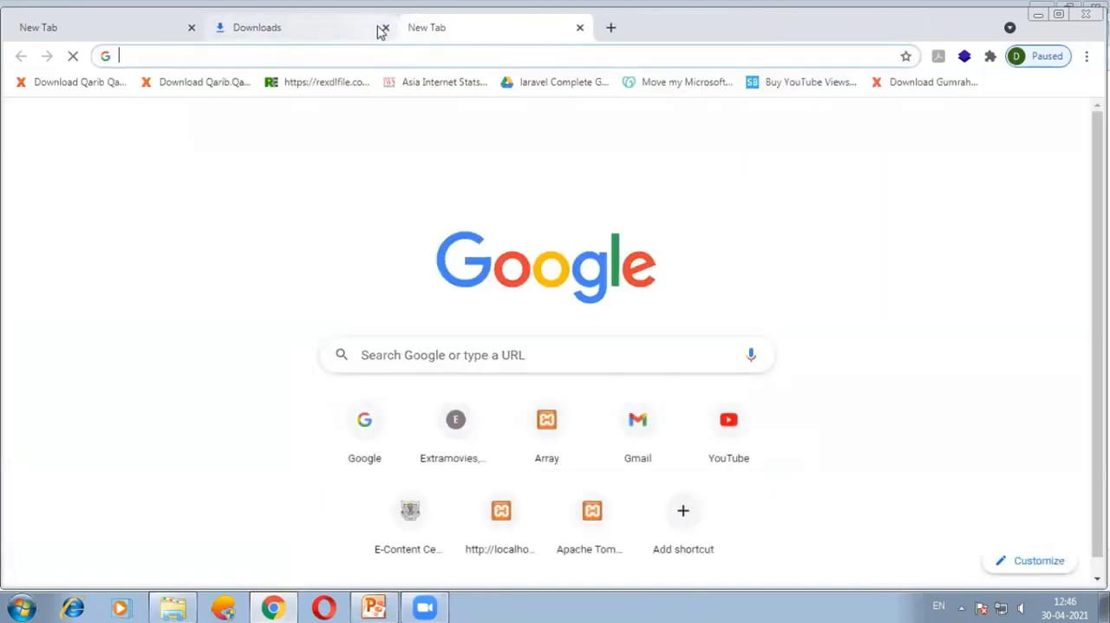
click(382, 29)
Open localhost:8080 and look through the XAMPP welcome page.
text(localhost)
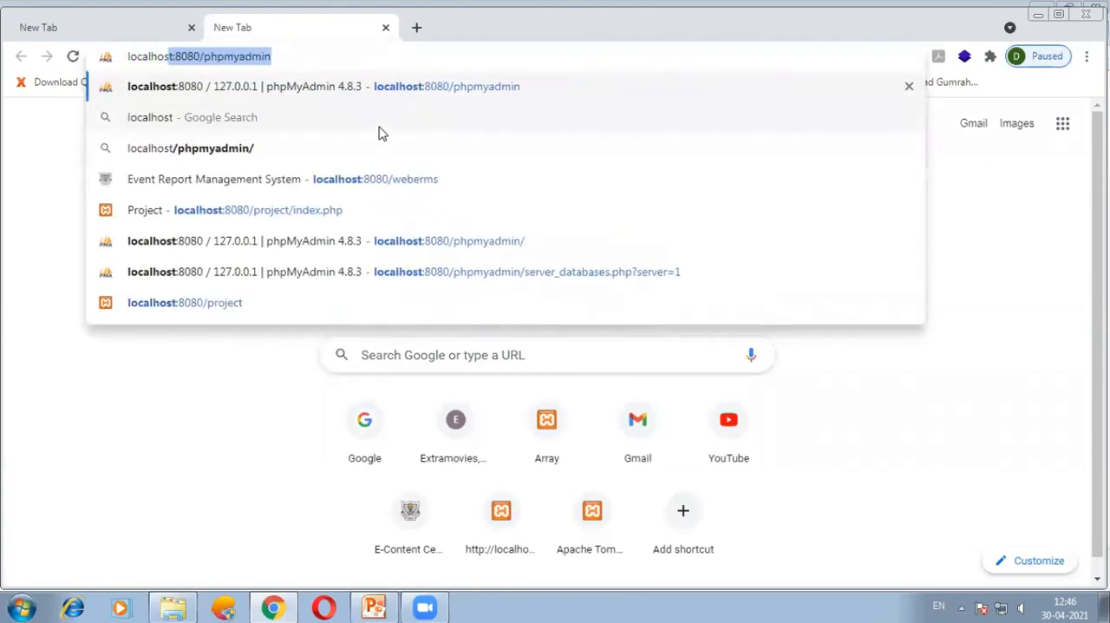
text(:8080)
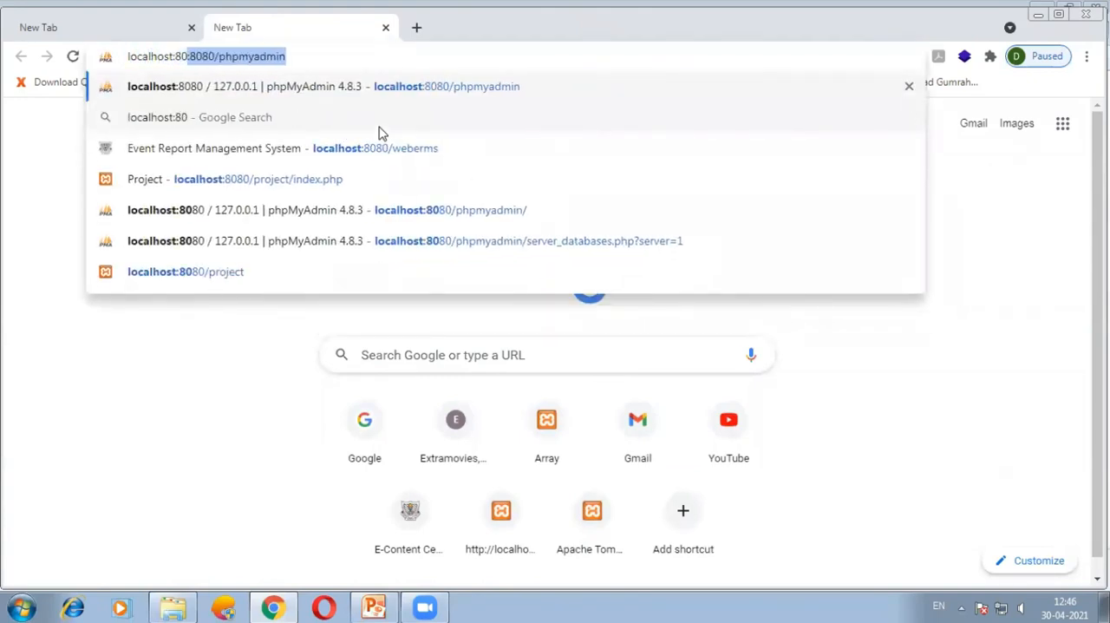
key(Delete)
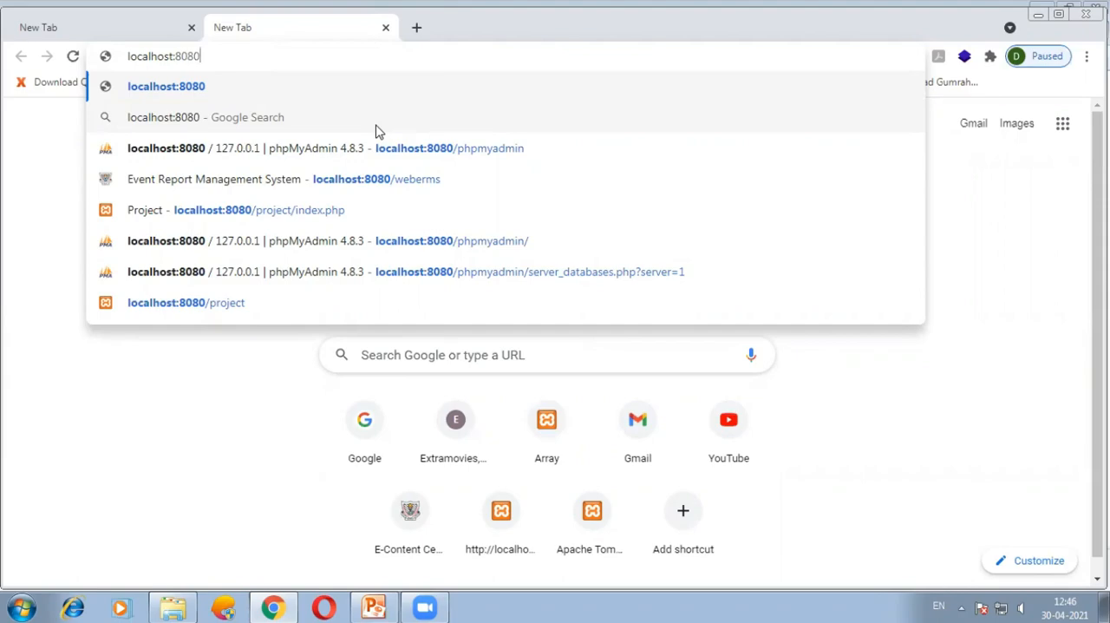
key(Return)
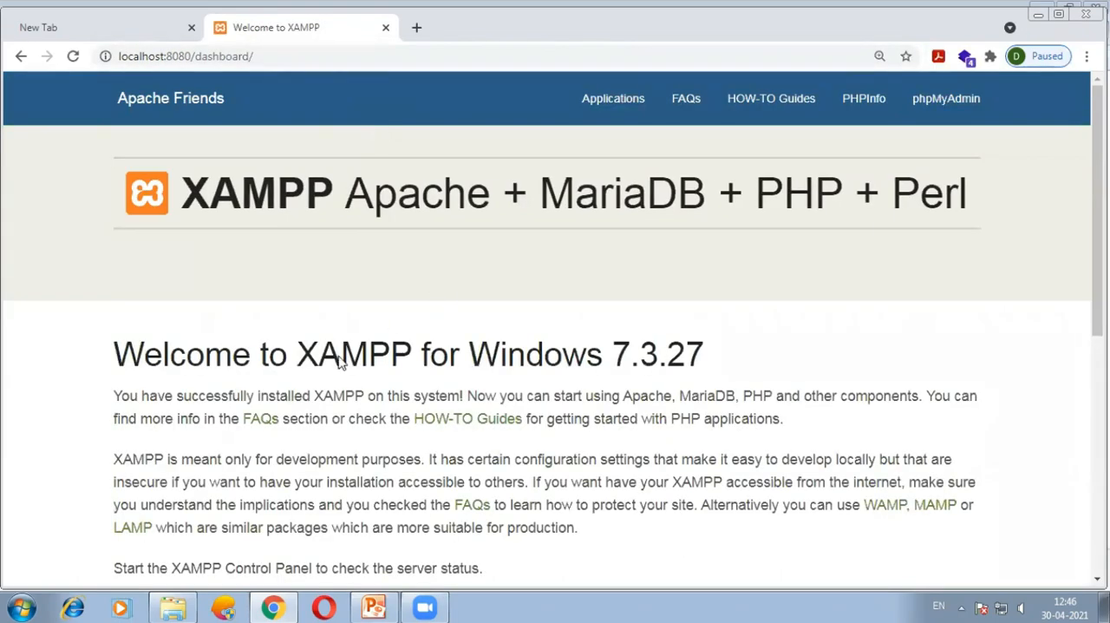
scroll(340, 363, down, 6)
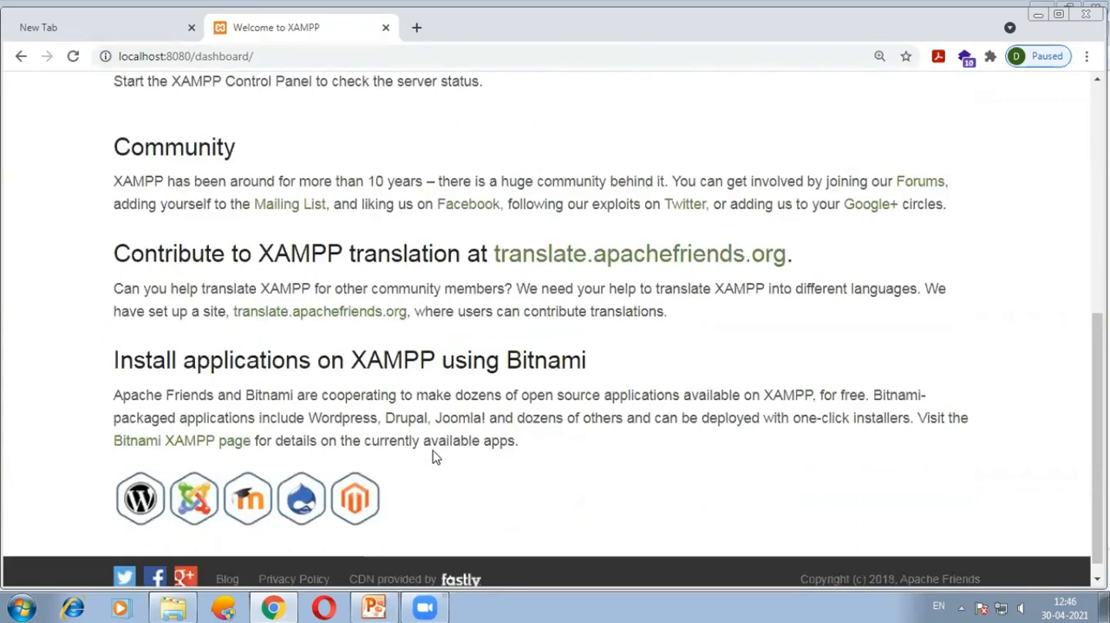
scroll(435, 457, up, 6)
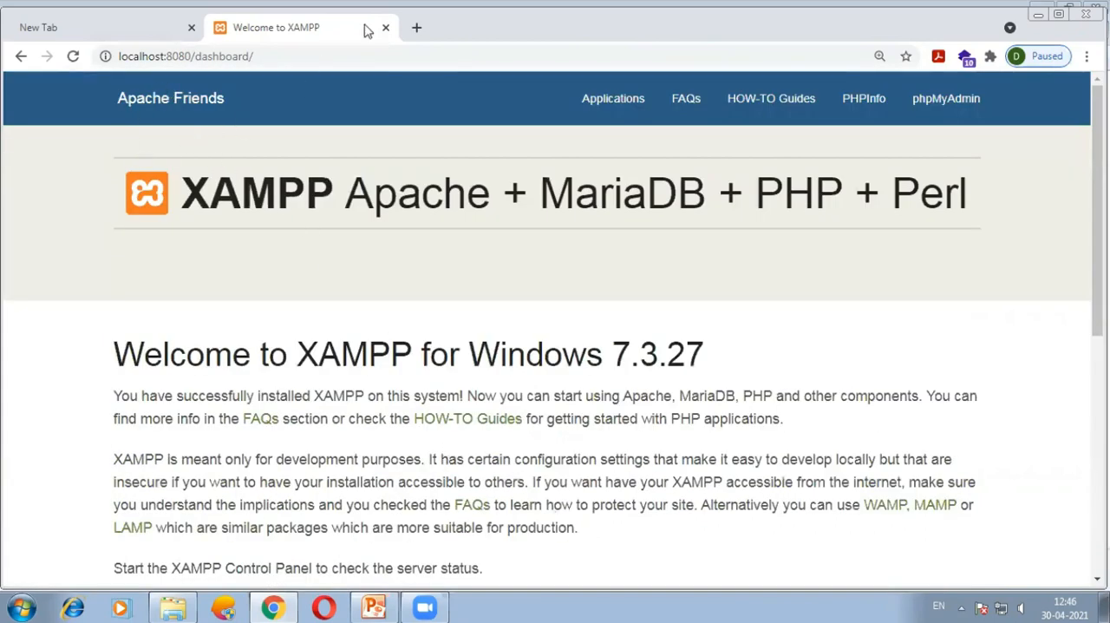
Open localhost:8080/phpmyadmin in a new browser tab.
click(416, 28)
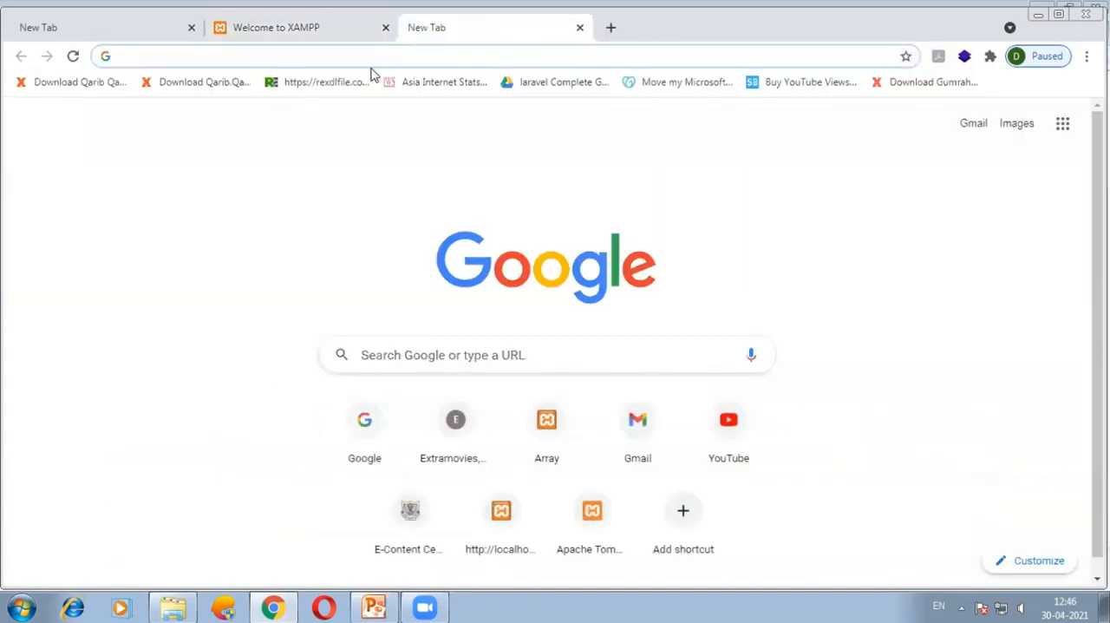
text(localhost:8080/phpmyadmin)
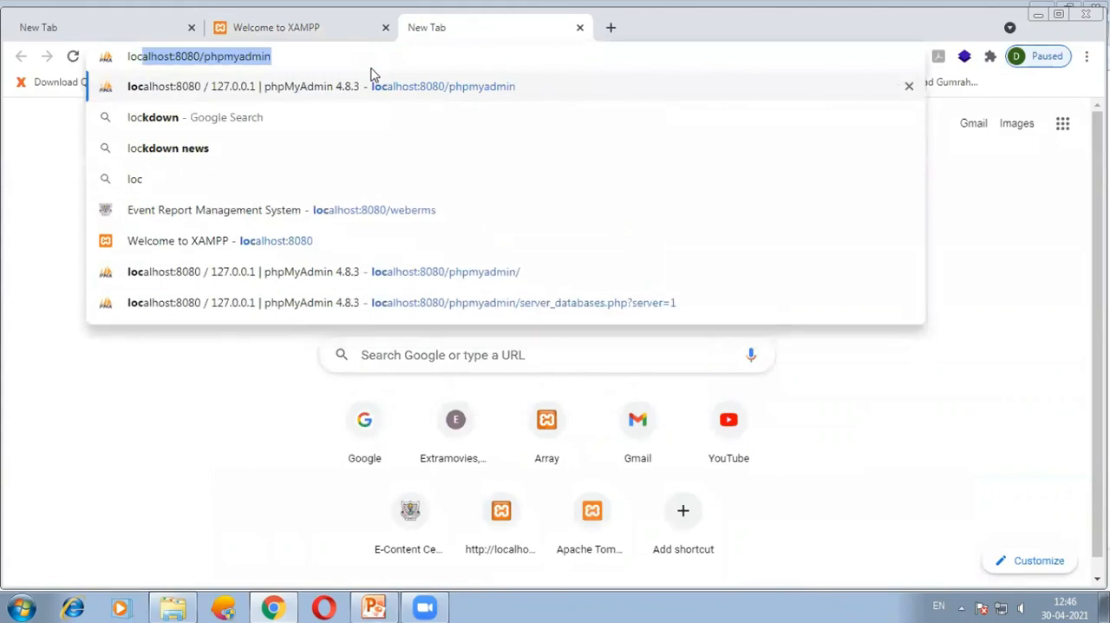
key(Right)
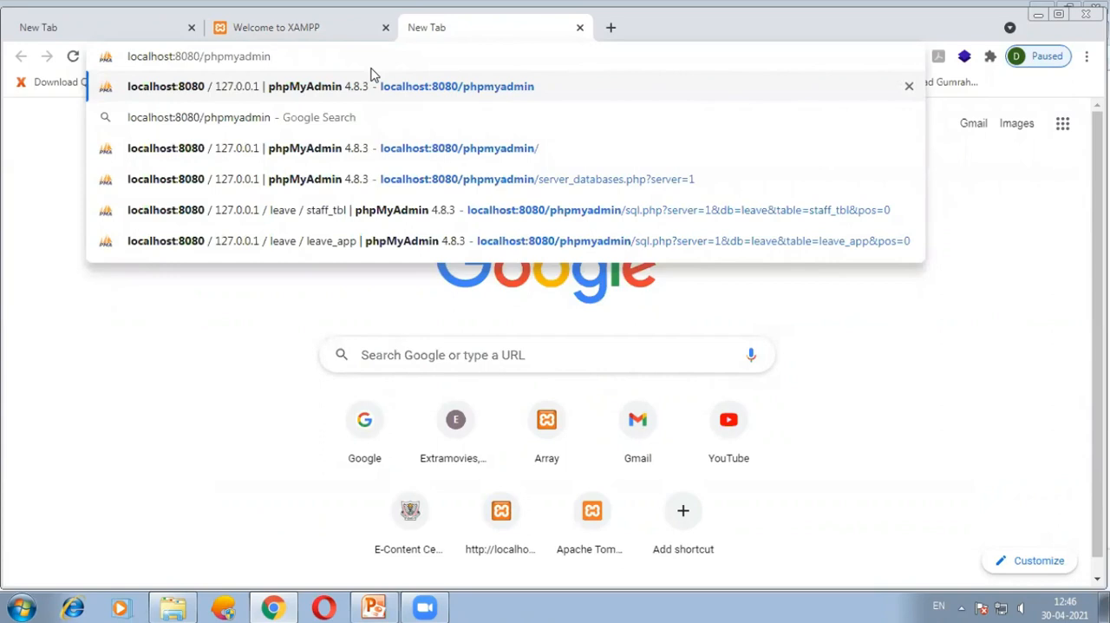
key(Return)
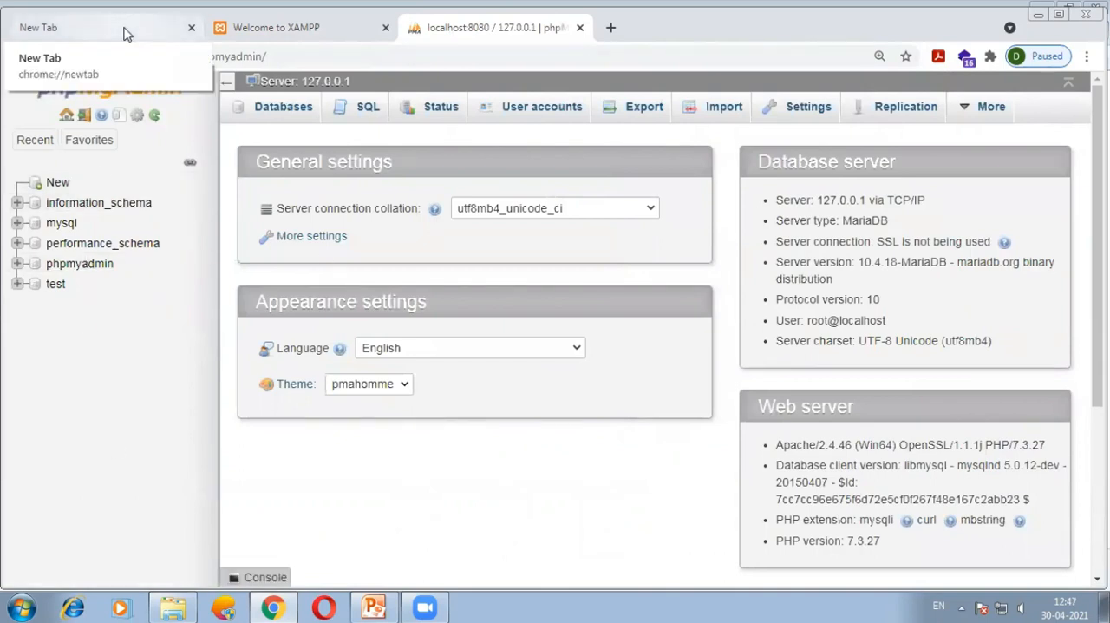
Check the project folder name in htdocs, and open localhost:8080/first in a new Chrome tab.
click(172, 607)
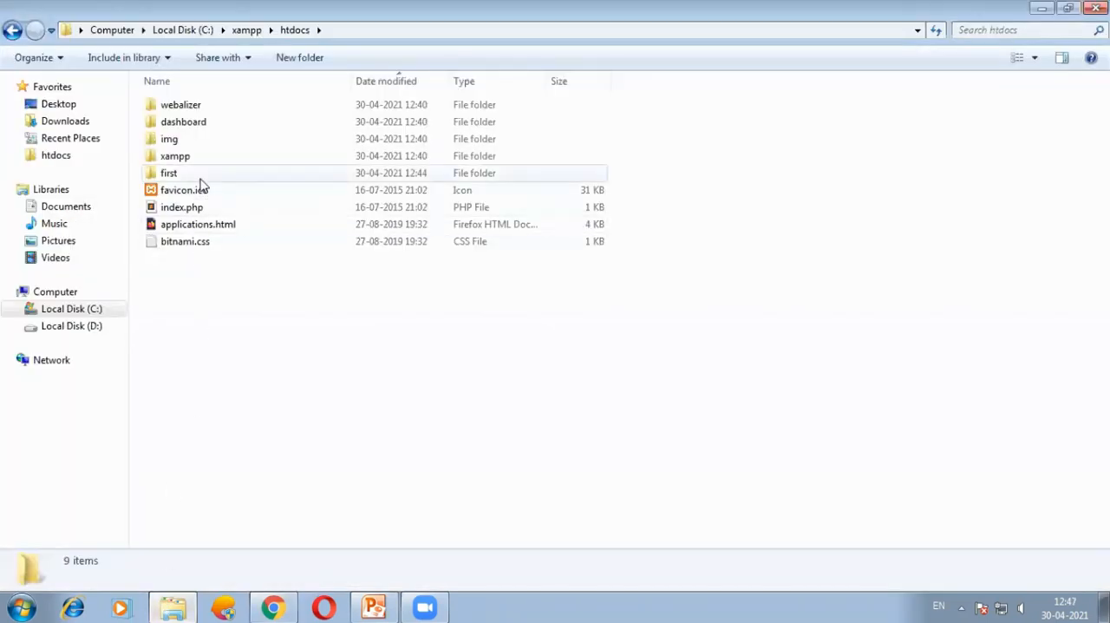
click(272, 607)
click(609, 27)
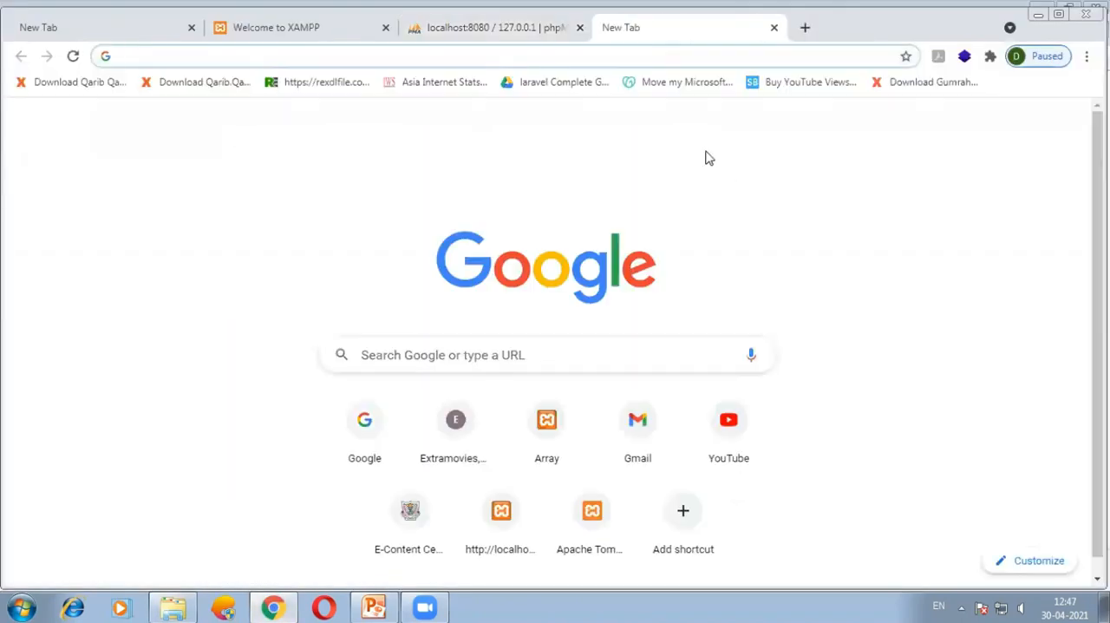
text(localhost:8080/phpmya)
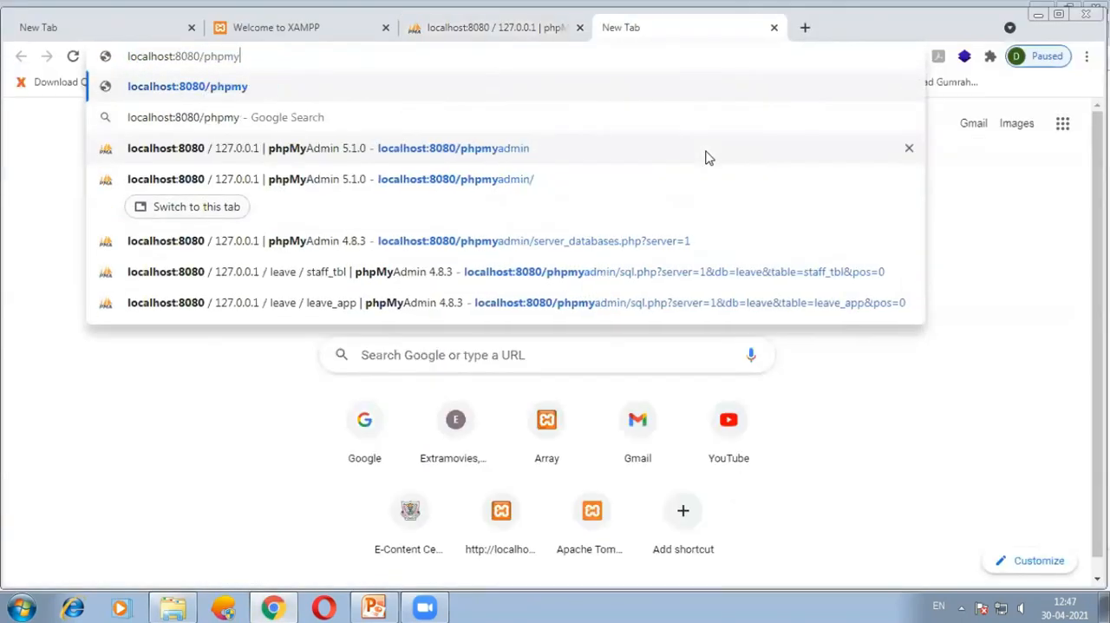
key(BackSpace)
key(BackSpace)
key(BackSpace)
key(BackSpace)
key(BackSpace)
key(BackSpace)
text(first)
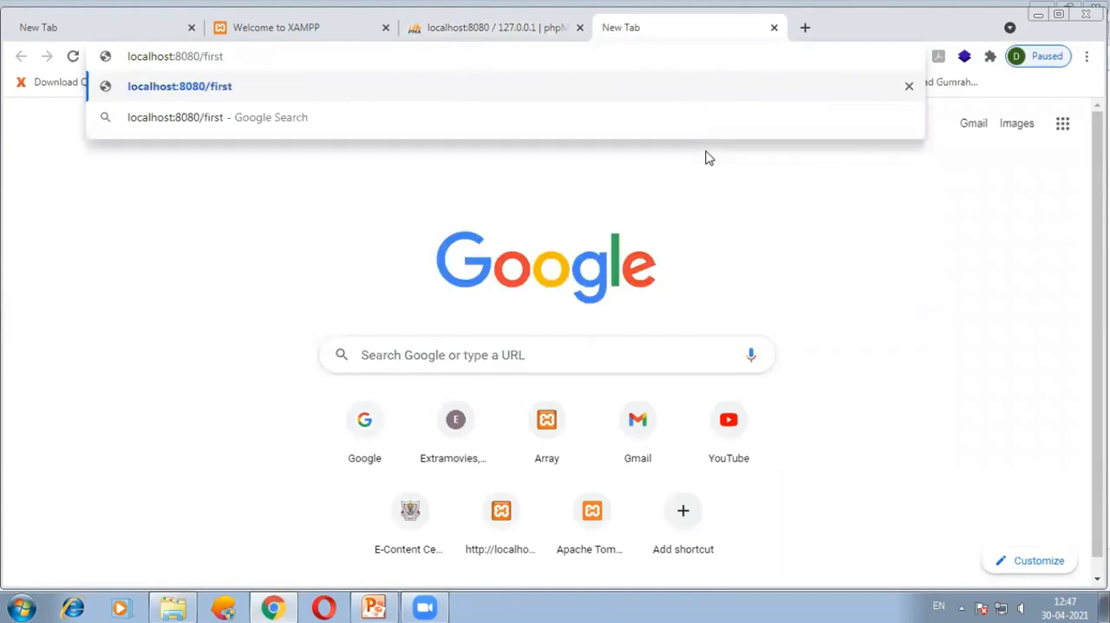
key(Return)
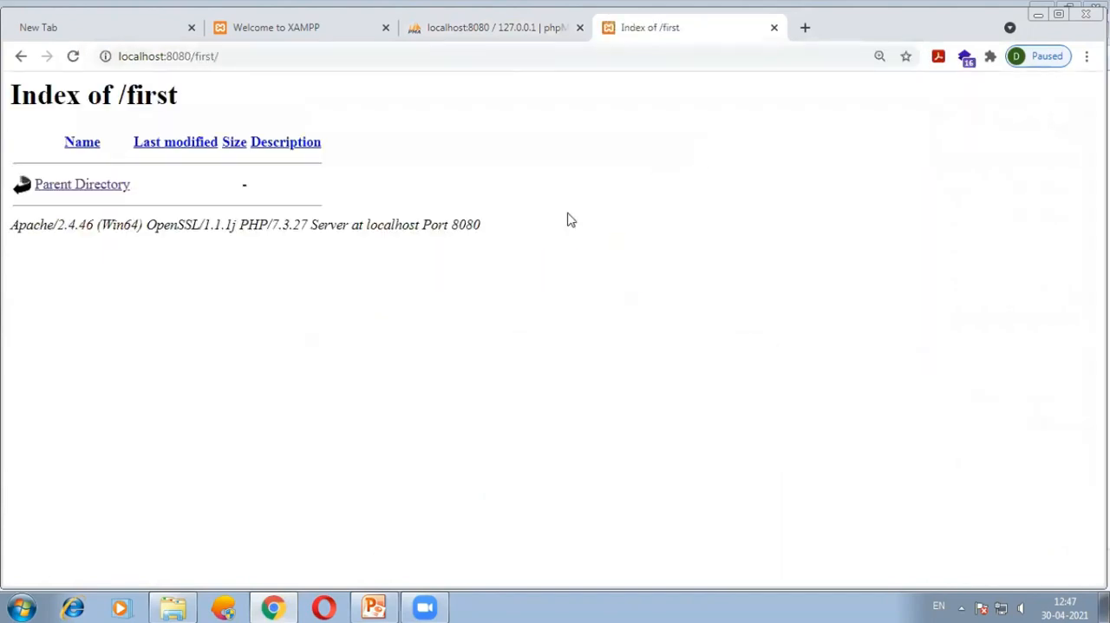
Switch to Windows Explorer and open the first folder inside htdocs to check its contents.
click(162, 604)
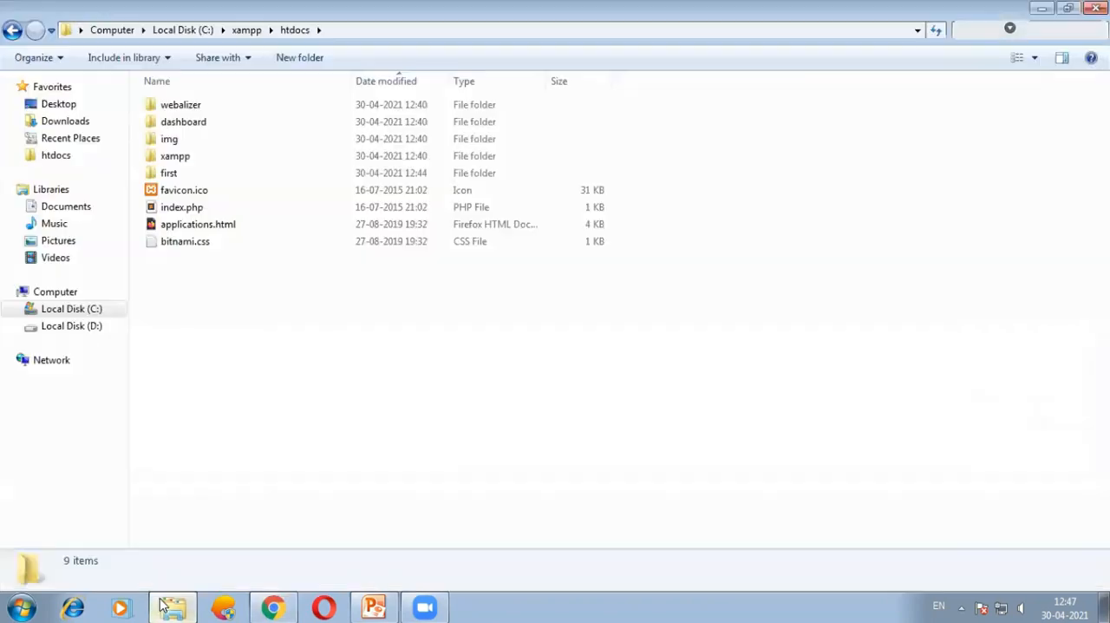
click(180, 176)
double_click(179, 173)
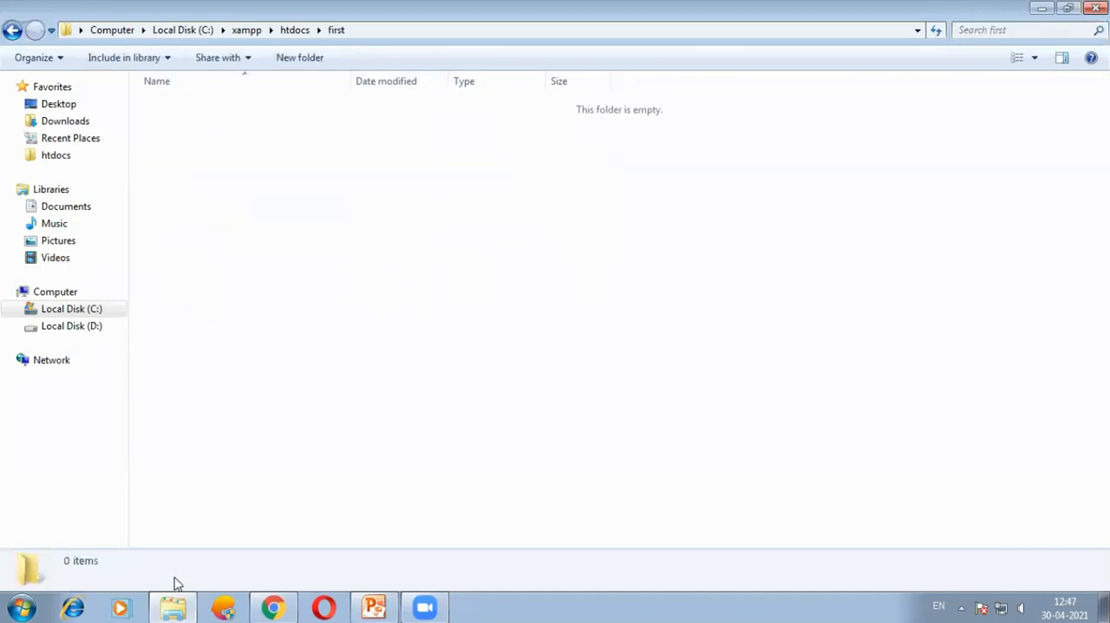
Launch Sublime Text and write the opening <?php and closing ?> tags on separate lines.
click(20, 607)
click(70, 191)
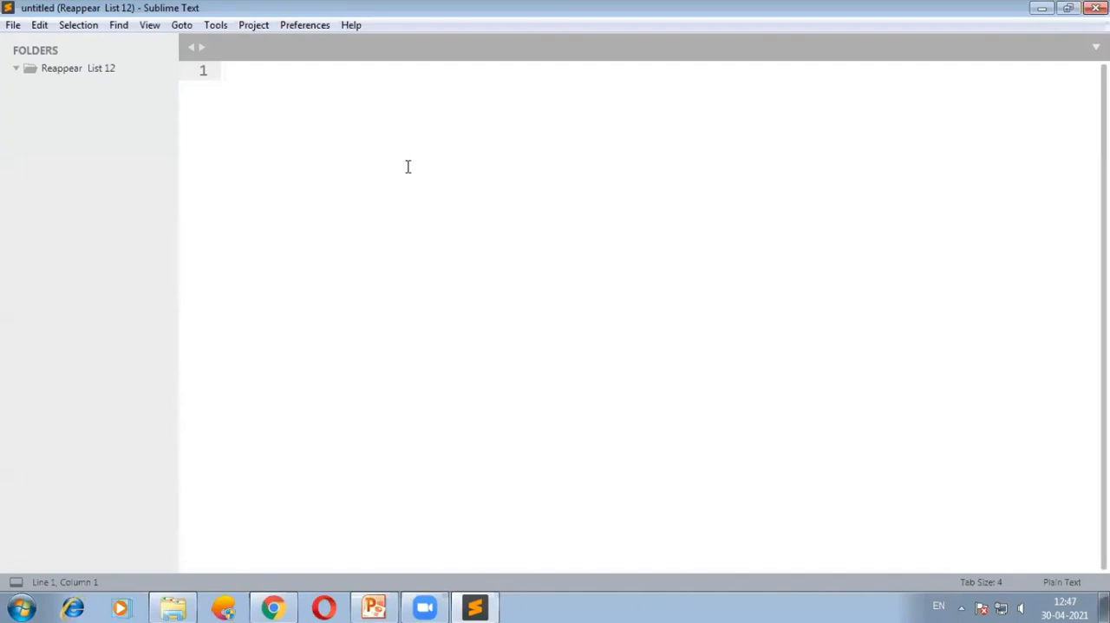
text(<?php)
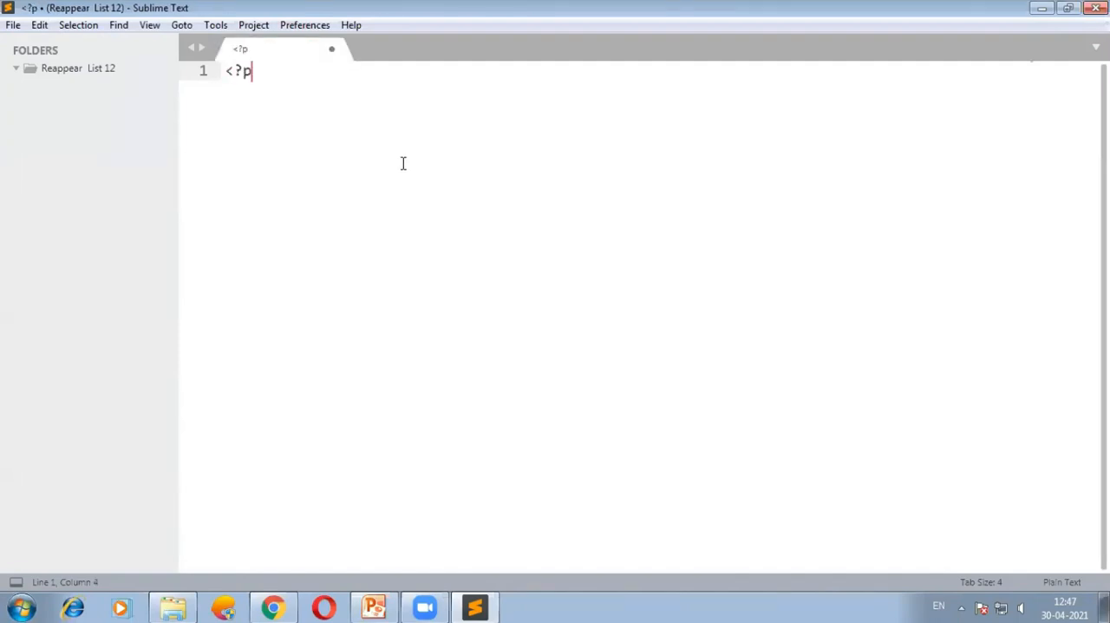
key(Return)
text(?>)
key(Up)
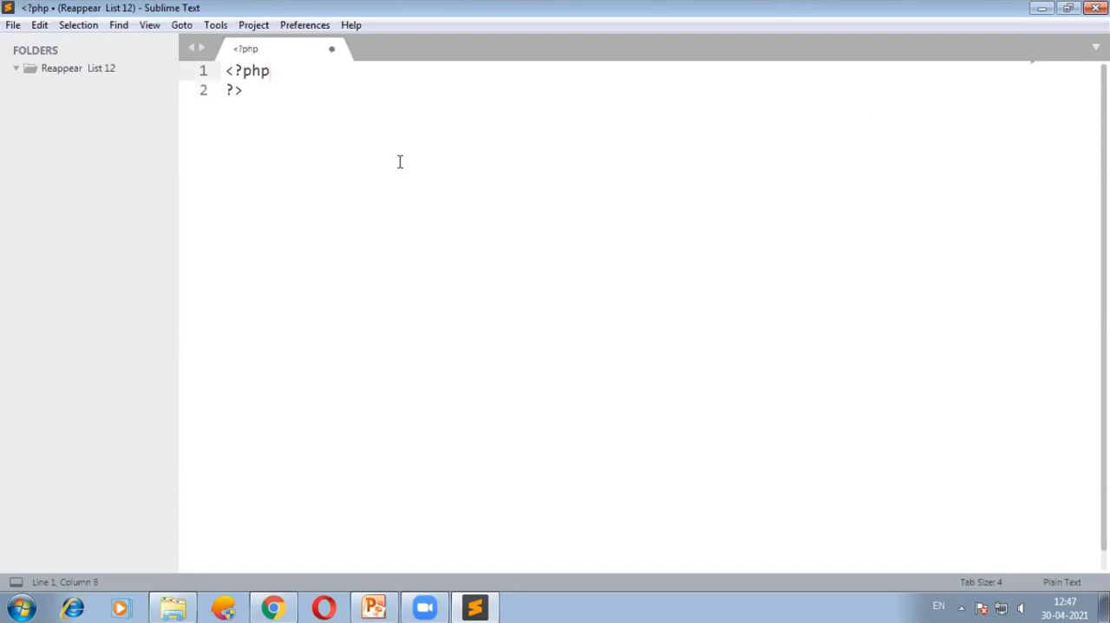
Add an indented phpinfo(); call between the PHP tags.
key(Return)
key(Tab)
text(ph)
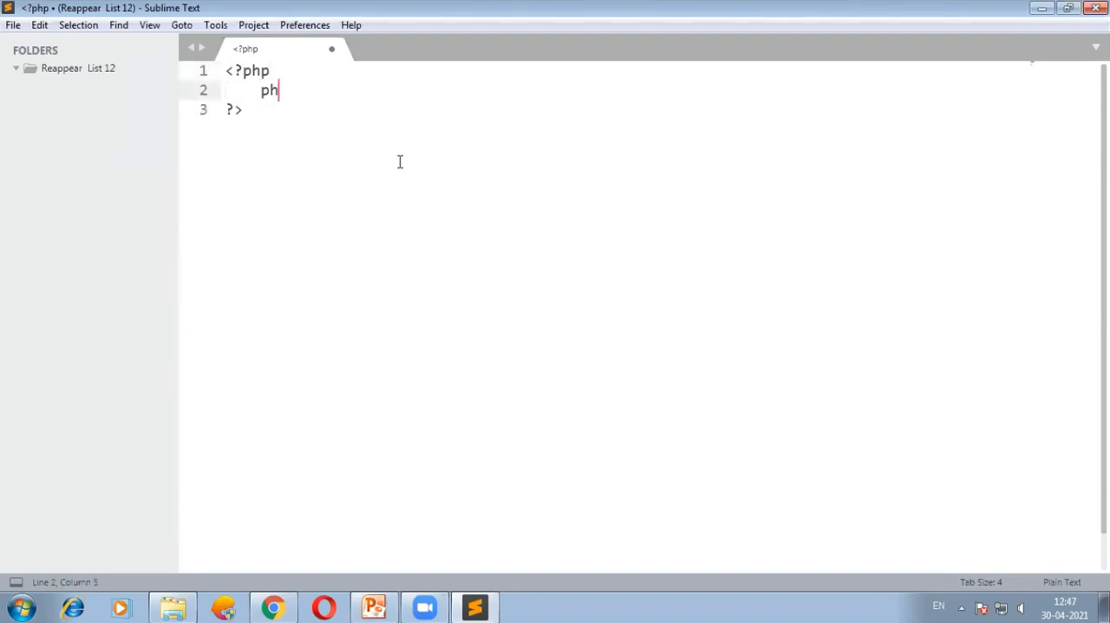
text(pinfo()
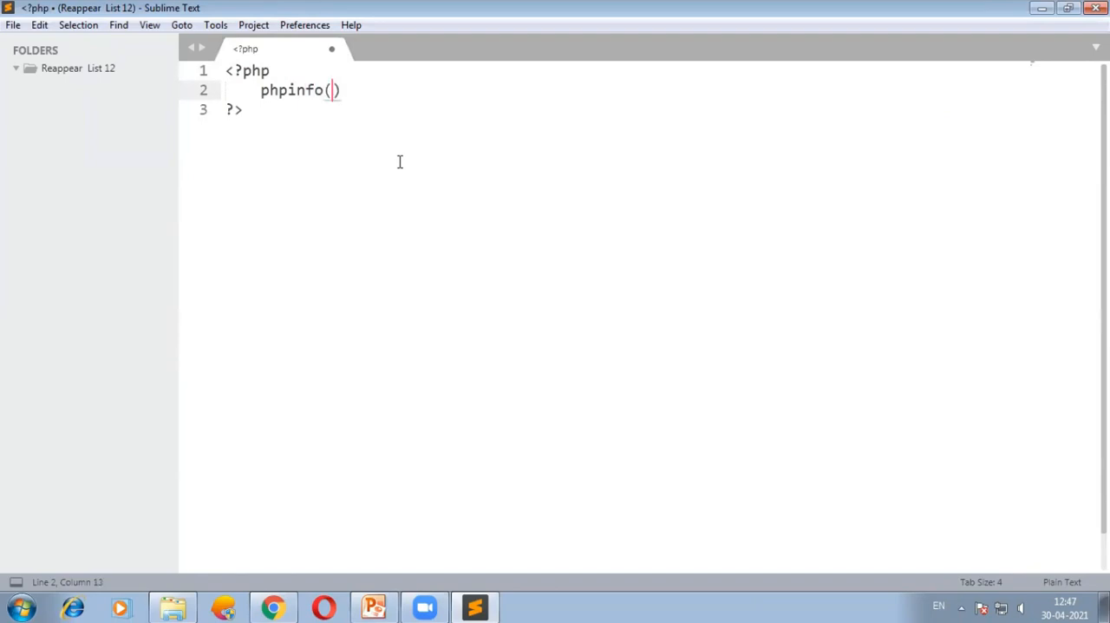
text(;)
Save the file as index.php in C:\xampp\htdocs\first.
key(ctrl+s)
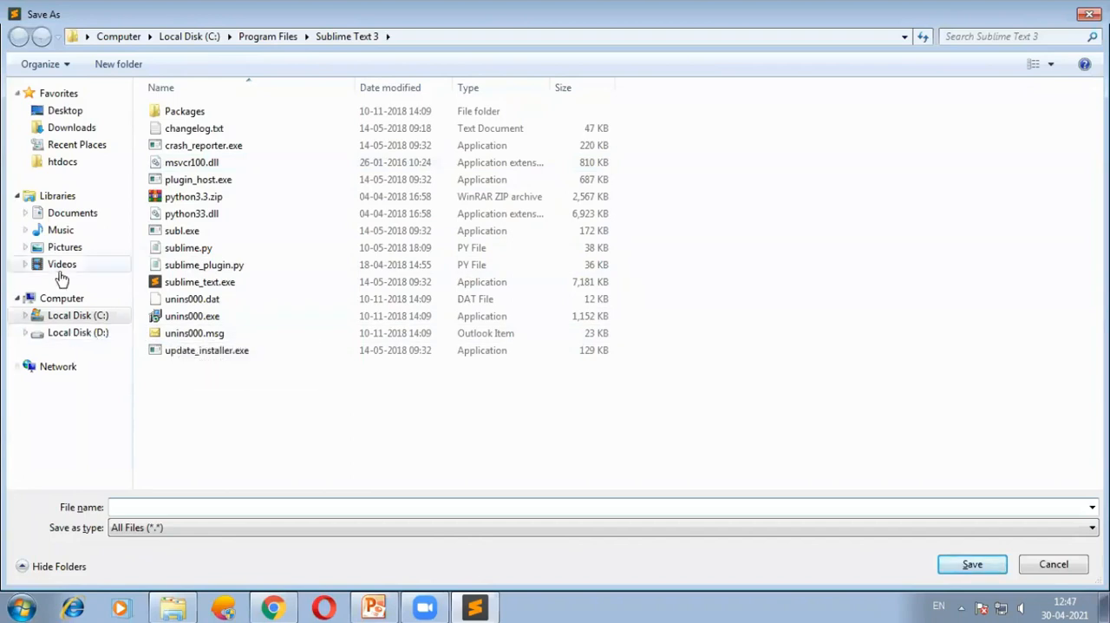
click(86, 322)
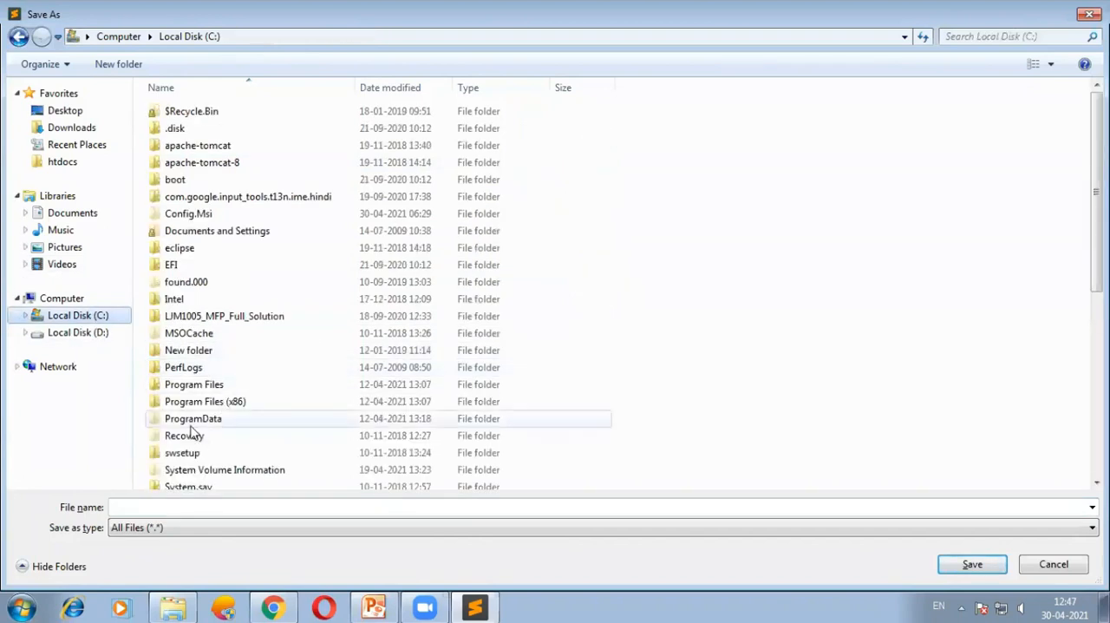
click(226, 415)
scroll(221, 408, down, 5)
double_click(186, 378)
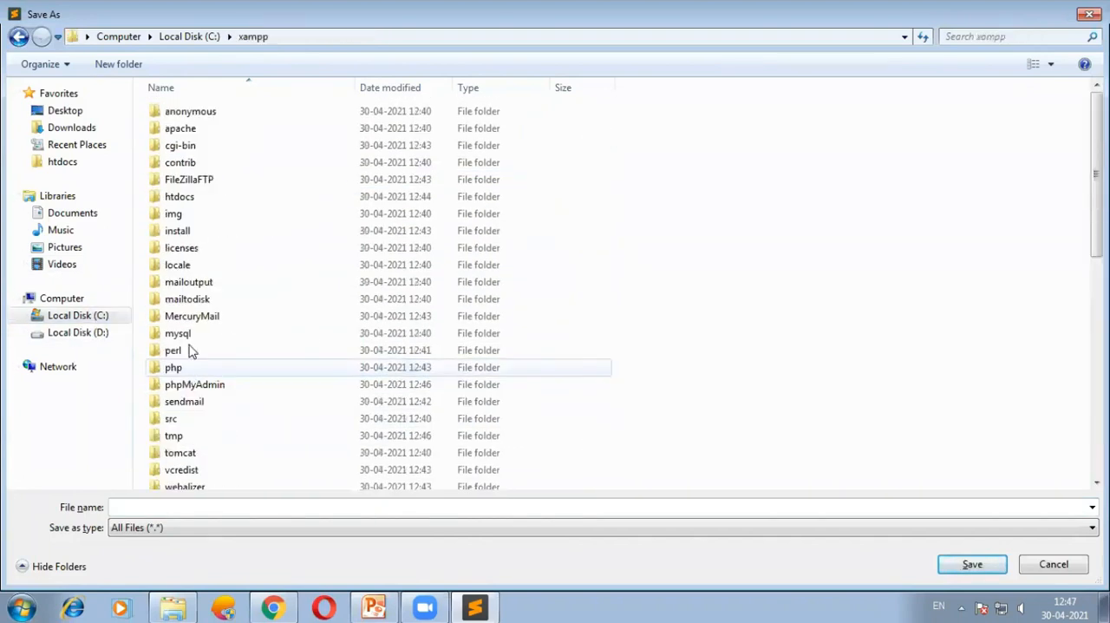
scroll(224, 390, down, 4)
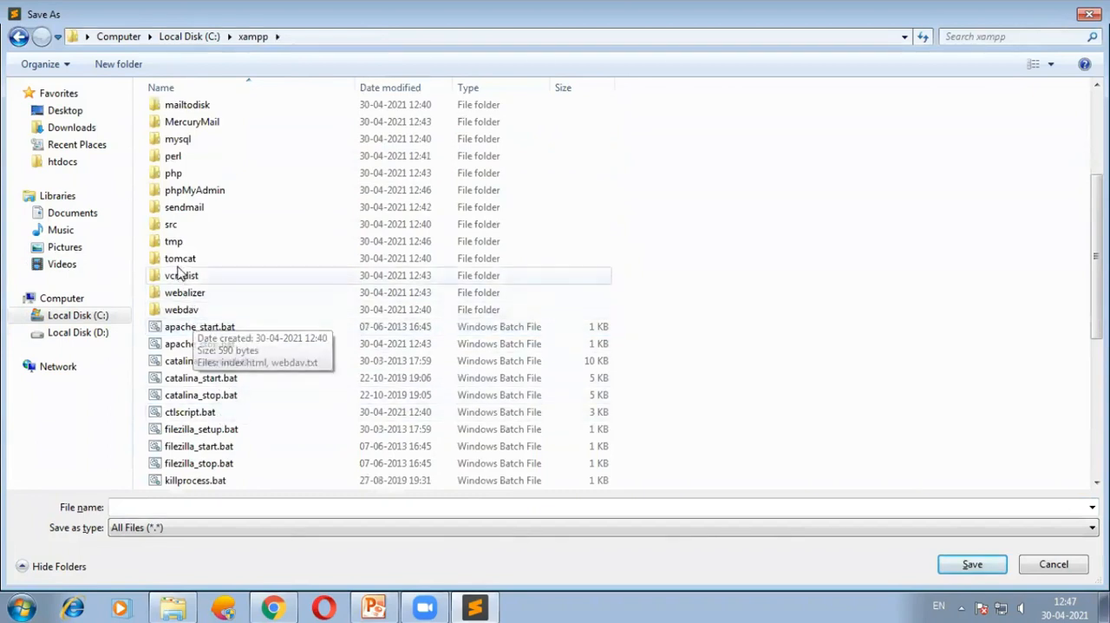
scroll(198, 258, up, 4)
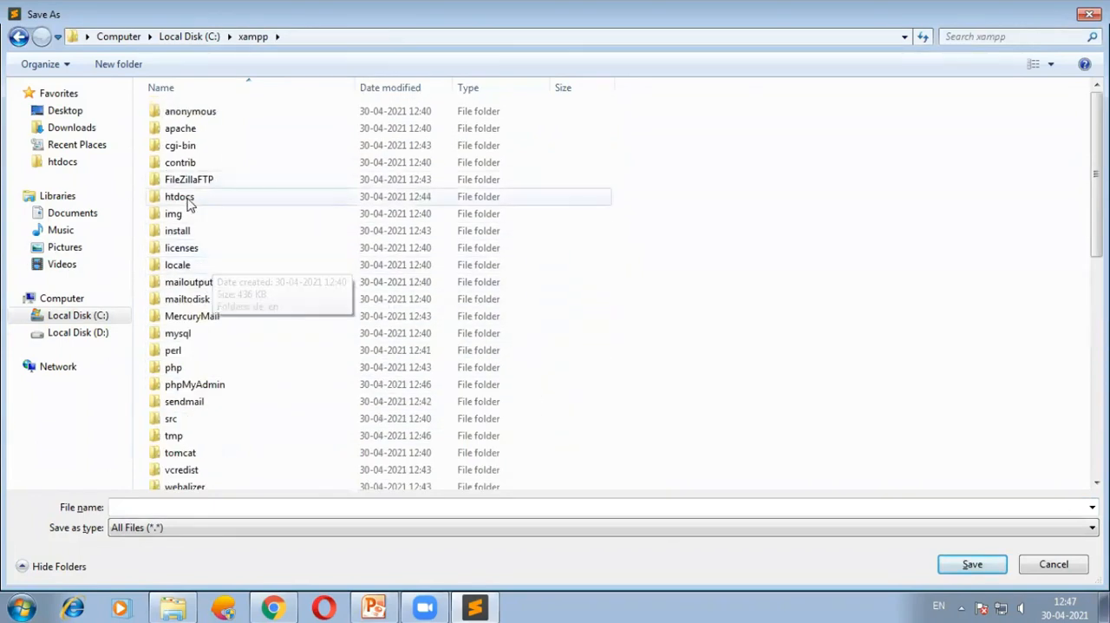
double_click(182, 196)
double_click(174, 179)
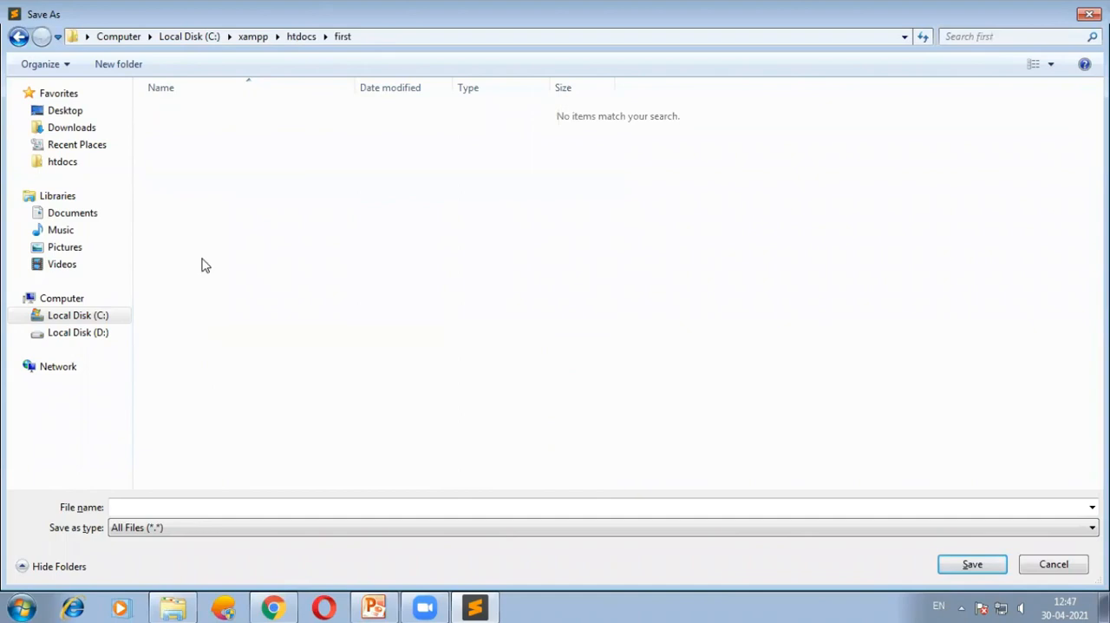
click(162, 507)
text(index.php)
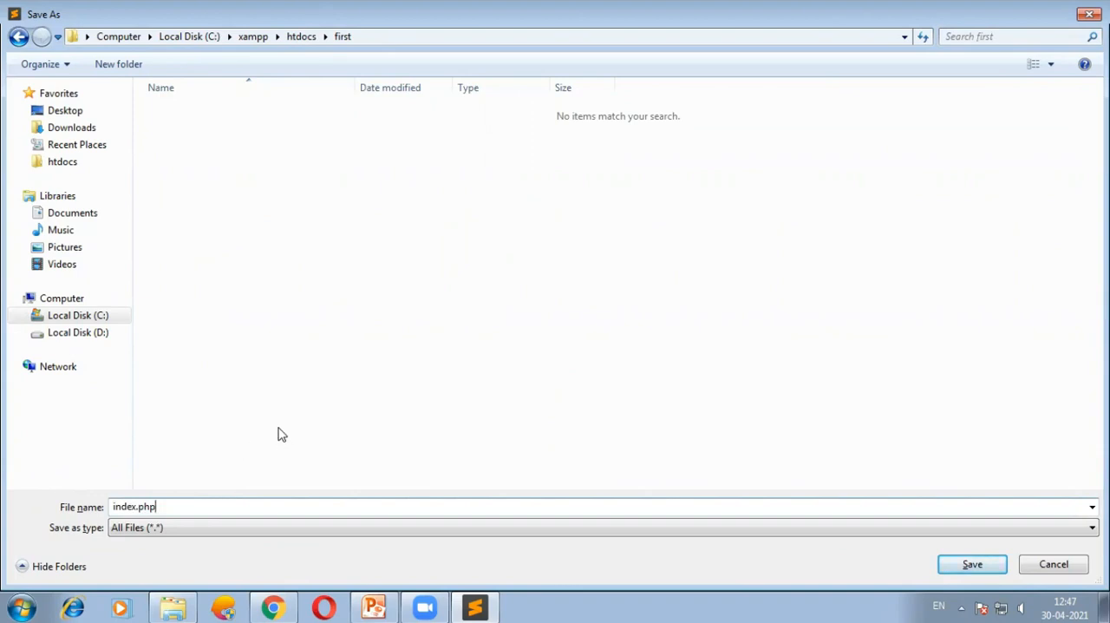
click(969, 570)
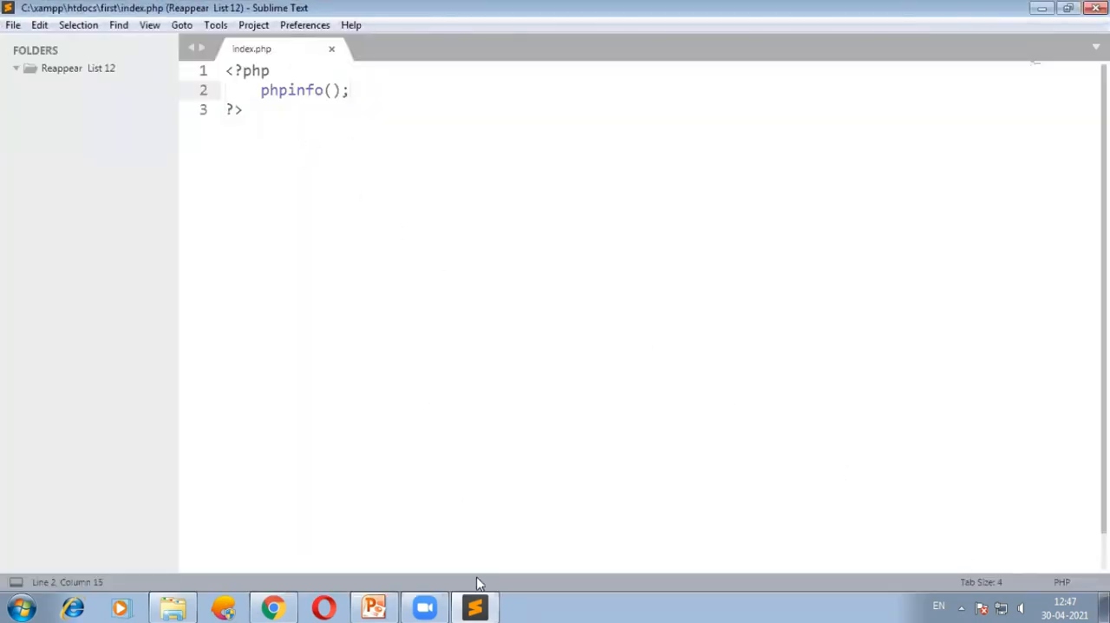
Switch to Chrome, reload localhost:8080/first, and highlight the PHP version heading while looking through the page.
click(272, 607)
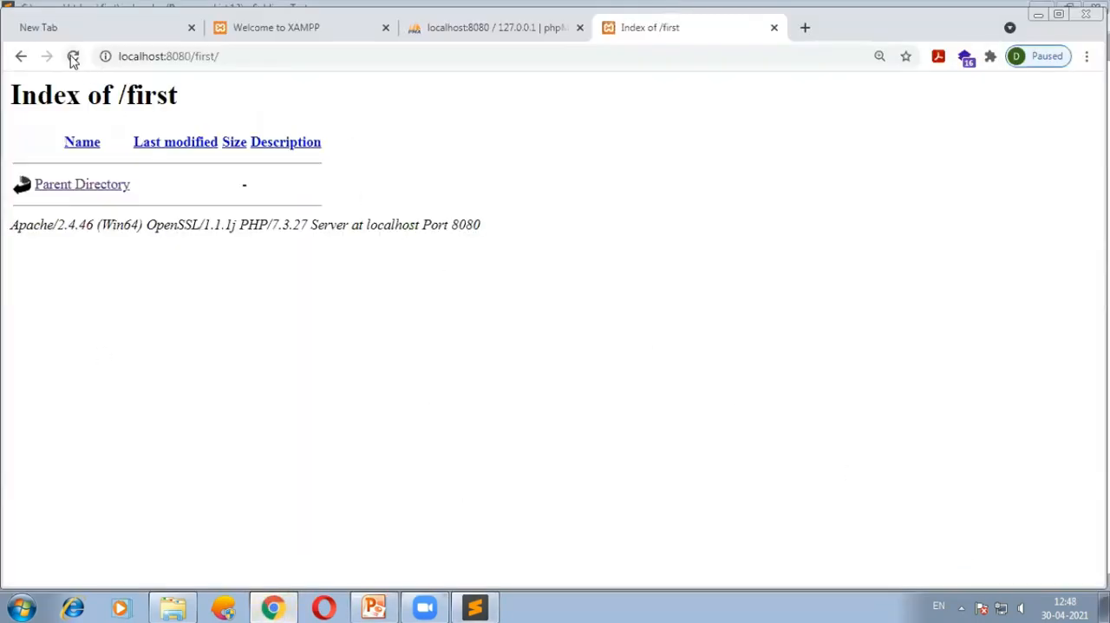
click(73, 56)
drag(283, 111, 146, 110)
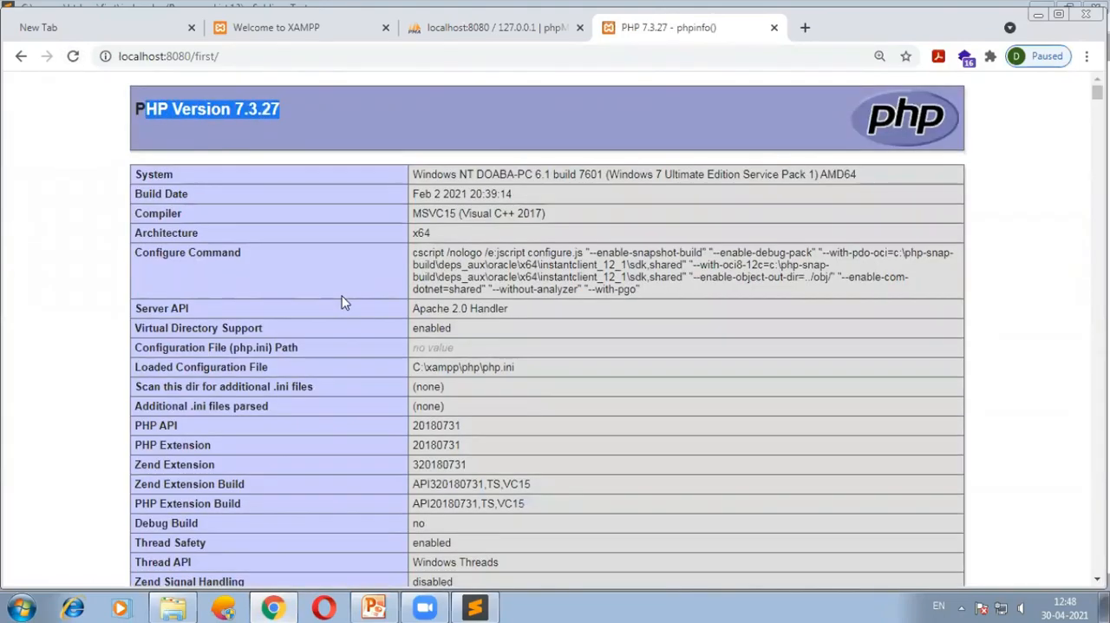
scroll(342, 300, down, 15)
scroll(408, 433, up, 15)
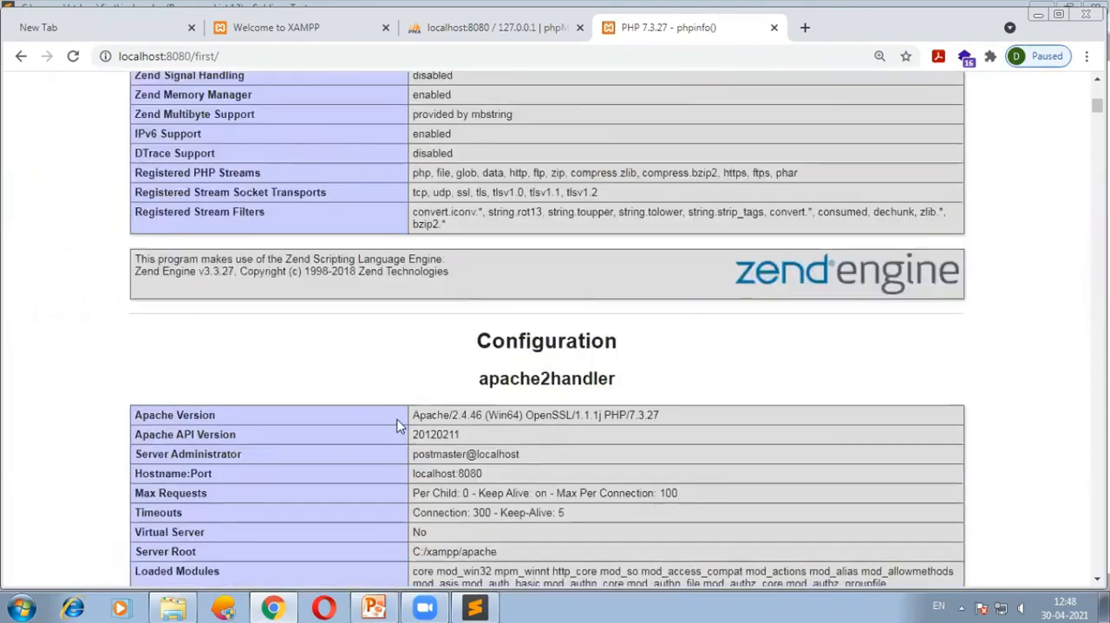
Switch to the Installing XAMPP presentation in PowerPoint and start the slide show from slide 2.
click(374, 605)
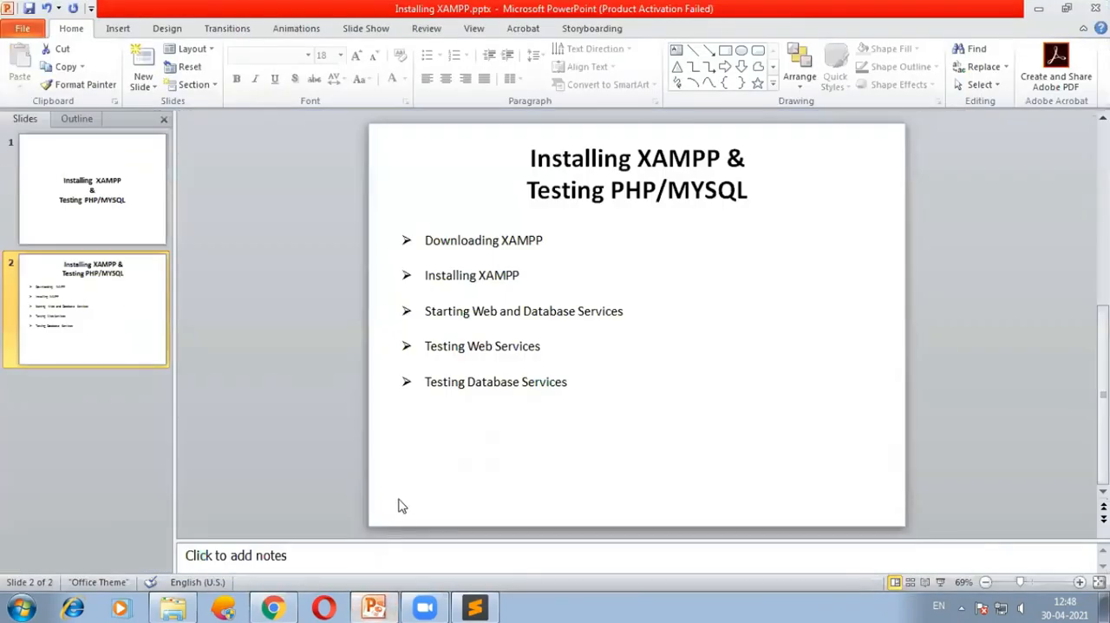
key(shift+F5)
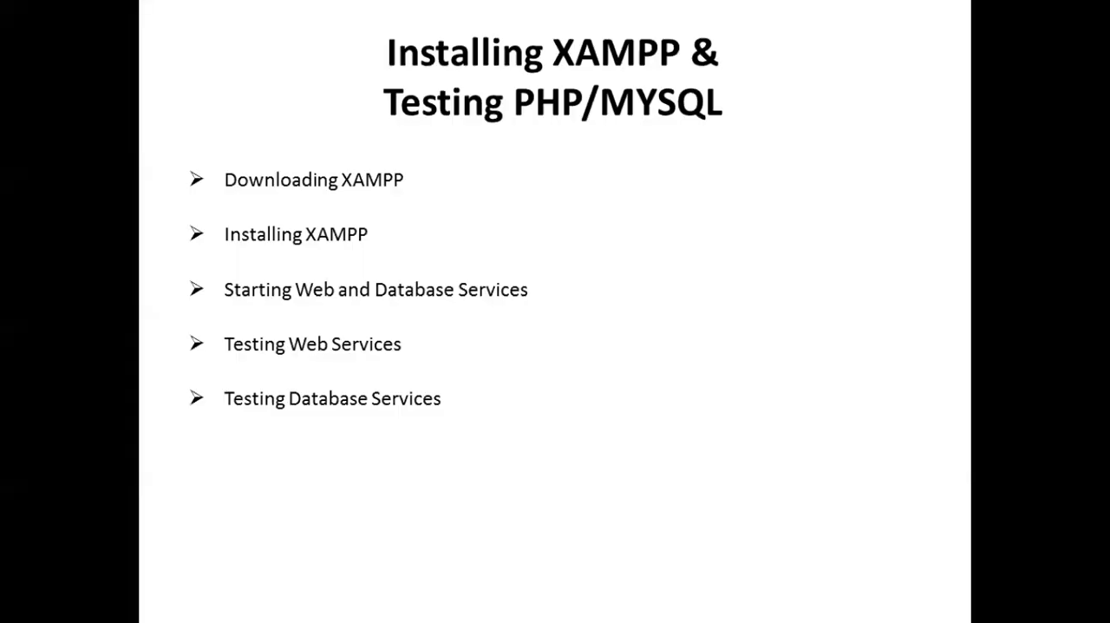